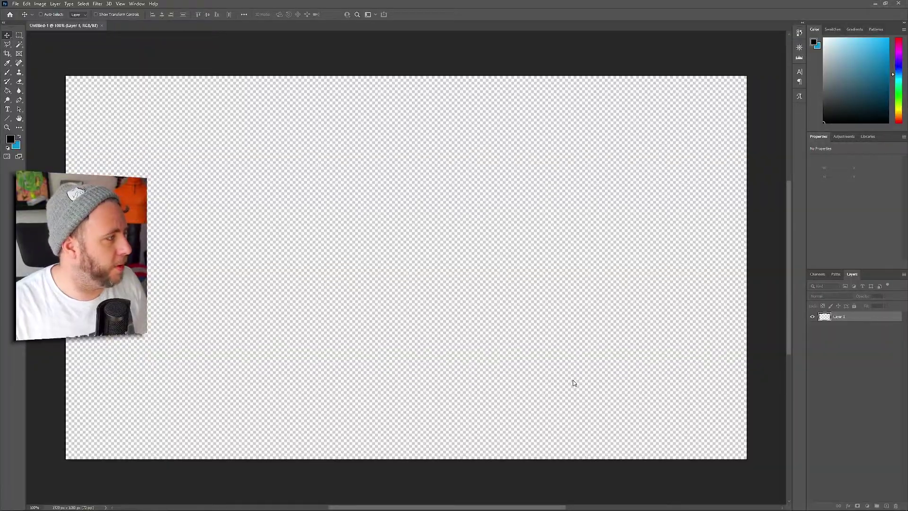
Paste the copied portrait photo into the empty 1920 x 1080 px document so that it fills the canvas
key("ctrl+minus")
scroll(490, 342, "up", 1)
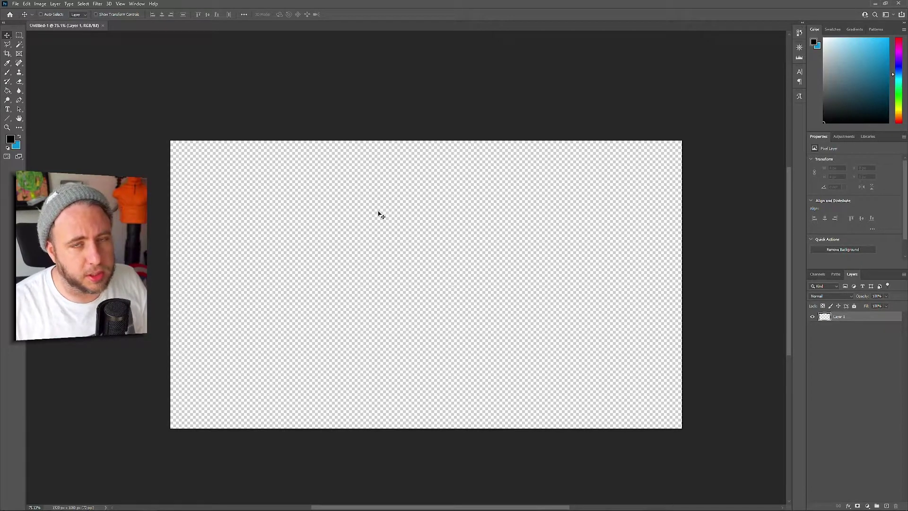
key("ctrl+alt+c")
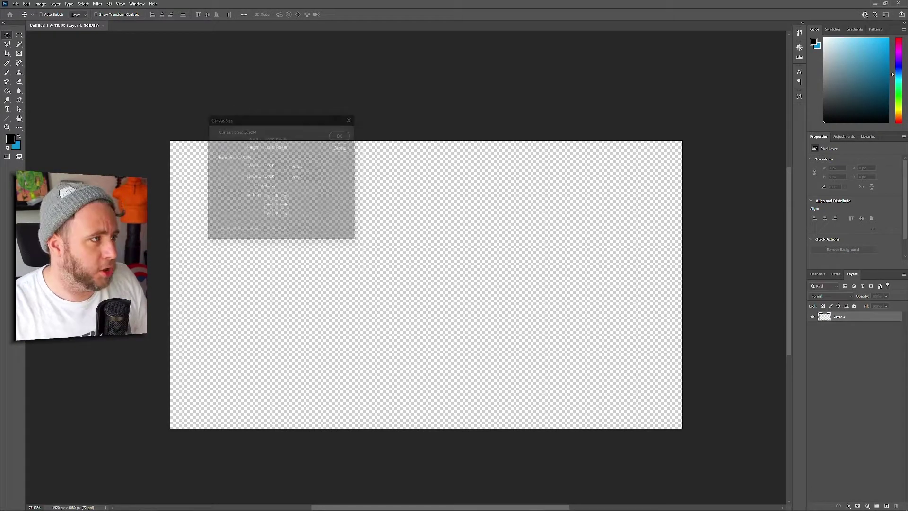
key("Escape")
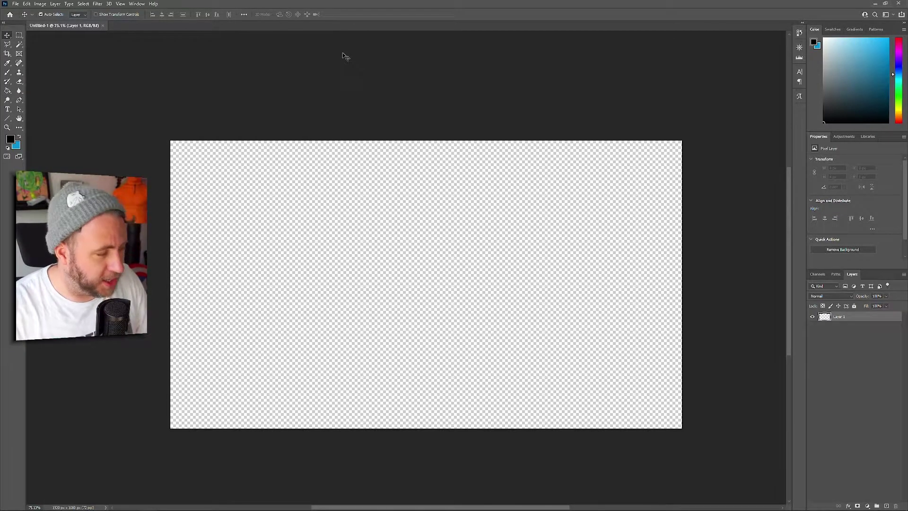
key("ctrl+v")
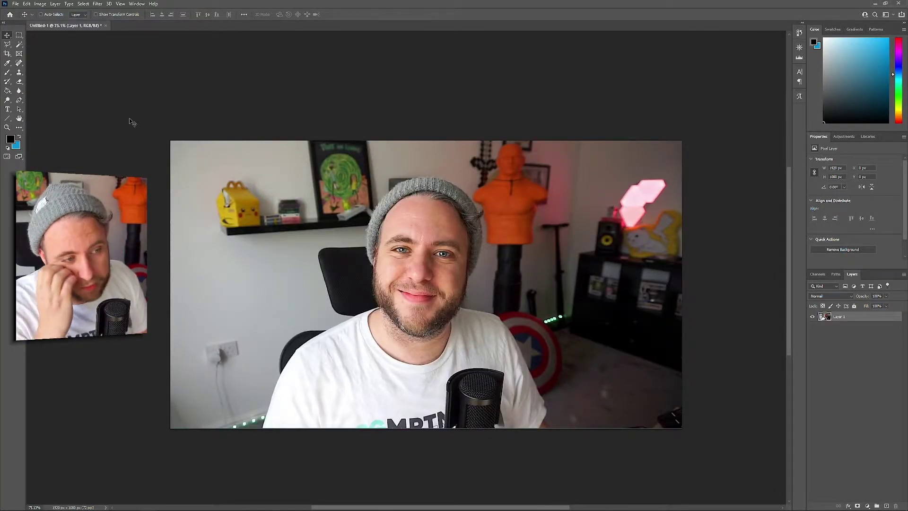
Start Select and Mask on the photo layer and automatically select the man with Select Subject
key("m")
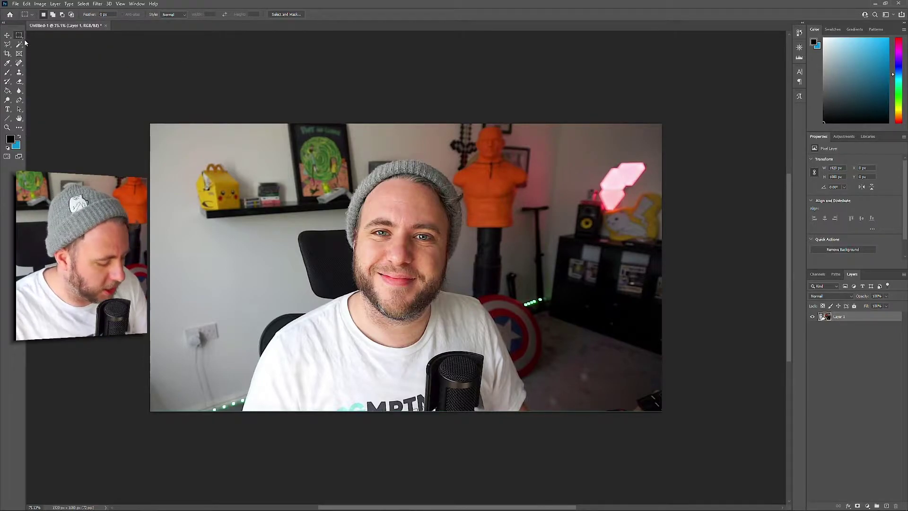
left_click(291, 14)
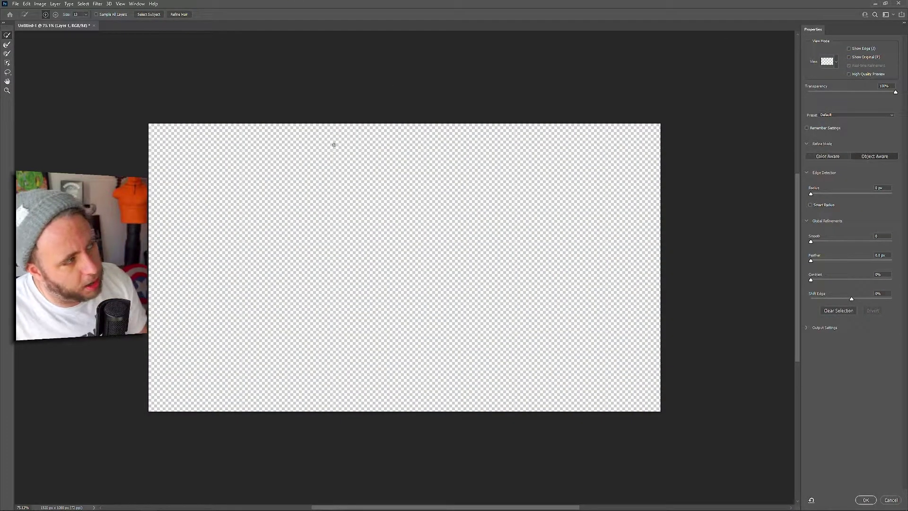
left_click(152, 16)
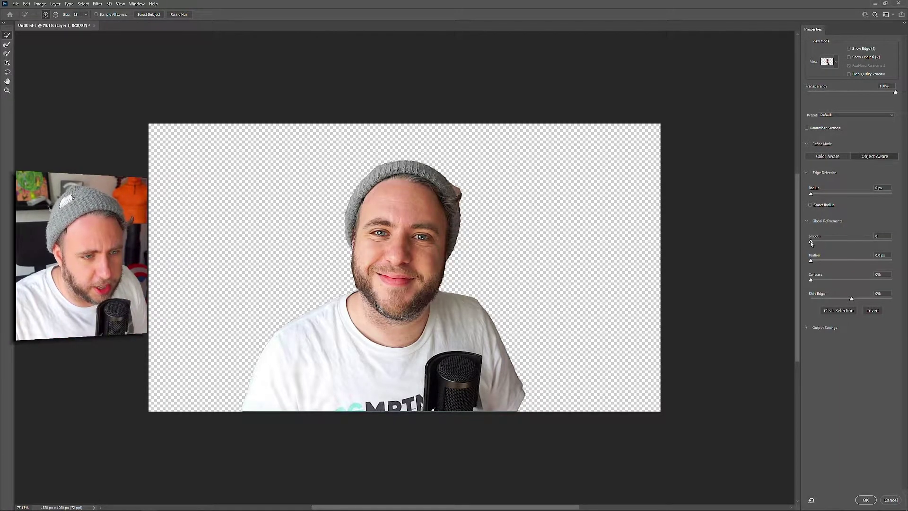
Slightly smooth and feather the subject selection's edge and apply it to the photo as a layer mask
left_click_drag(812, 244, 816, 243)
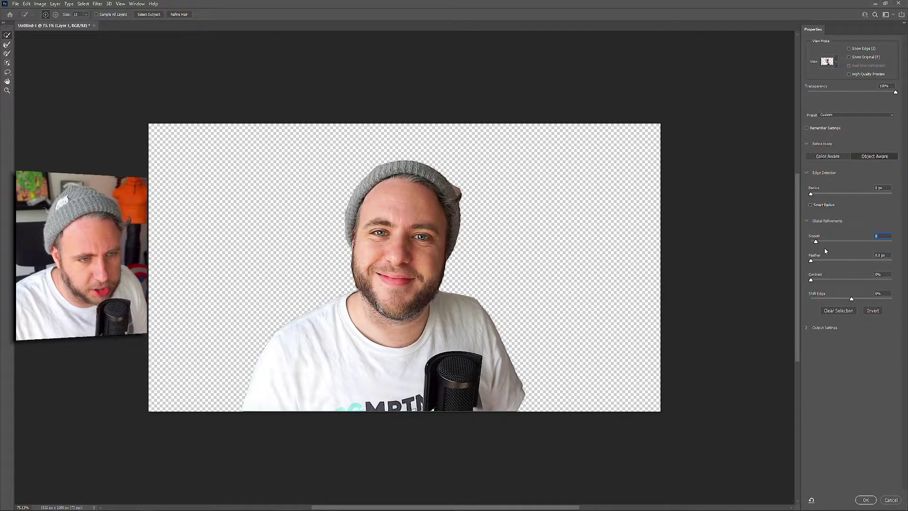
left_click_drag(816, 244, 818, 243)
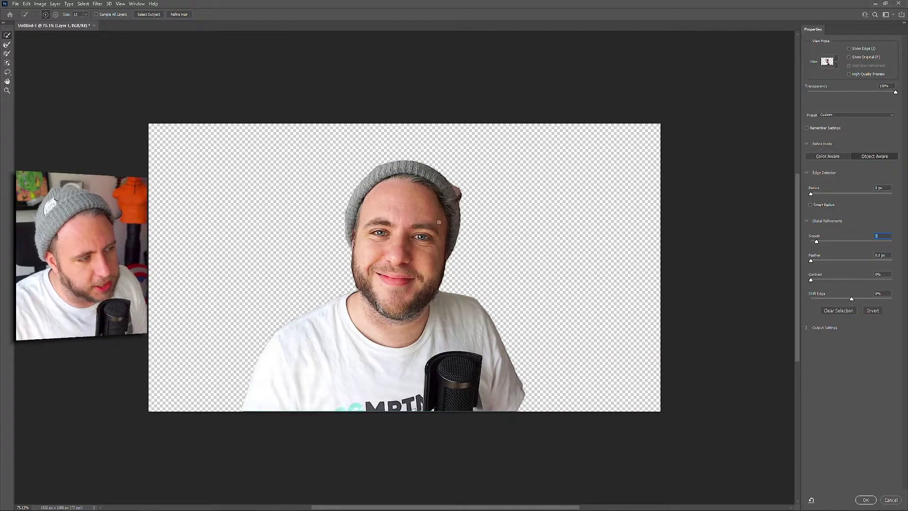
left_click_drag(811, 261, 815, 262)
left_click(866, 501)
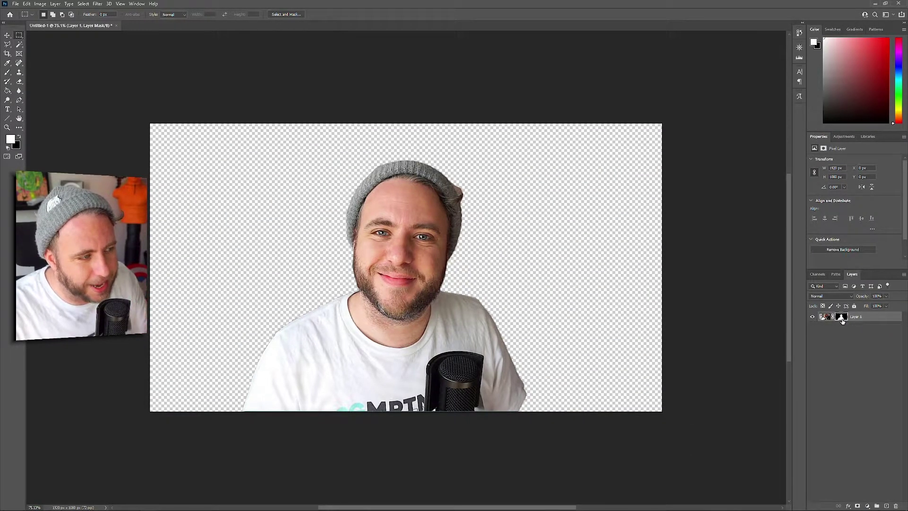
Paint black on the layer mask with the Brush tool to hide the leftover background patch beside the beanie's hair tuft
left_click(842, 318)
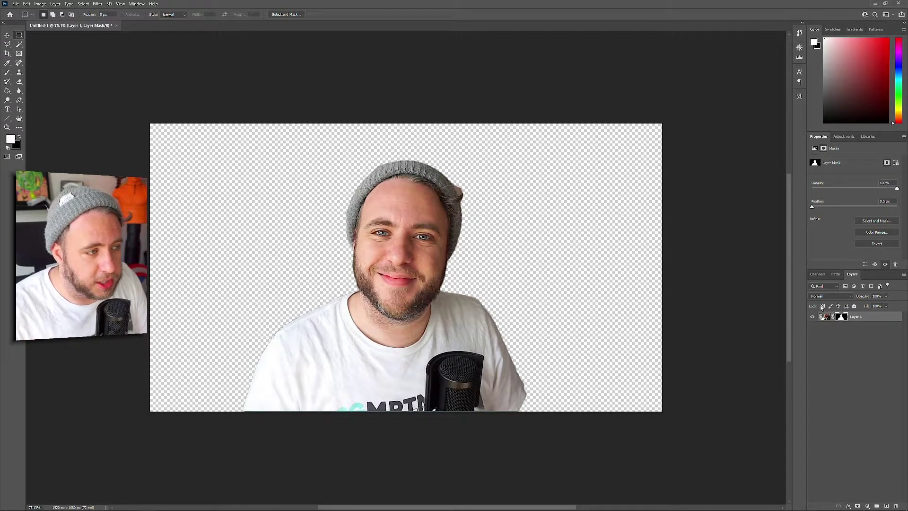
scroll(452, 194, "up", 4)
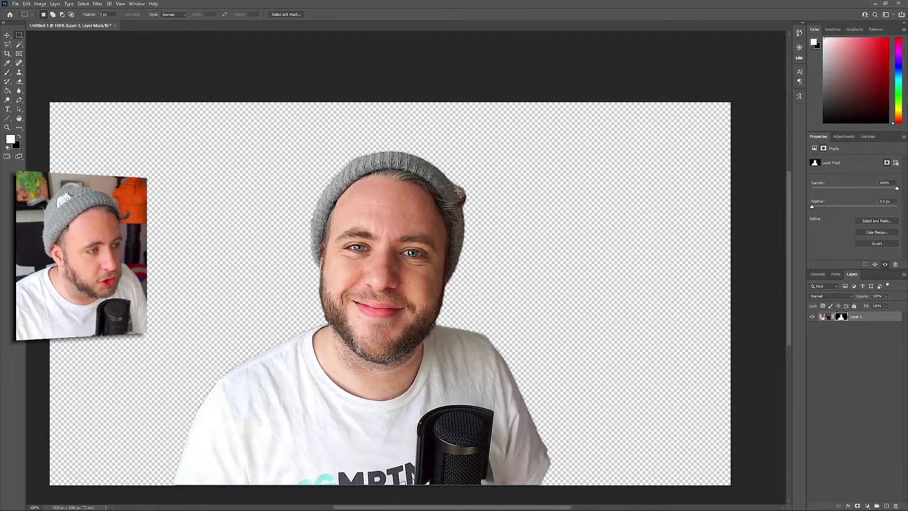
scroll(455, 201, "up", 3)
left_click_drag(476, 190, 509, 222)
scroll(544, 210, "down", 3)
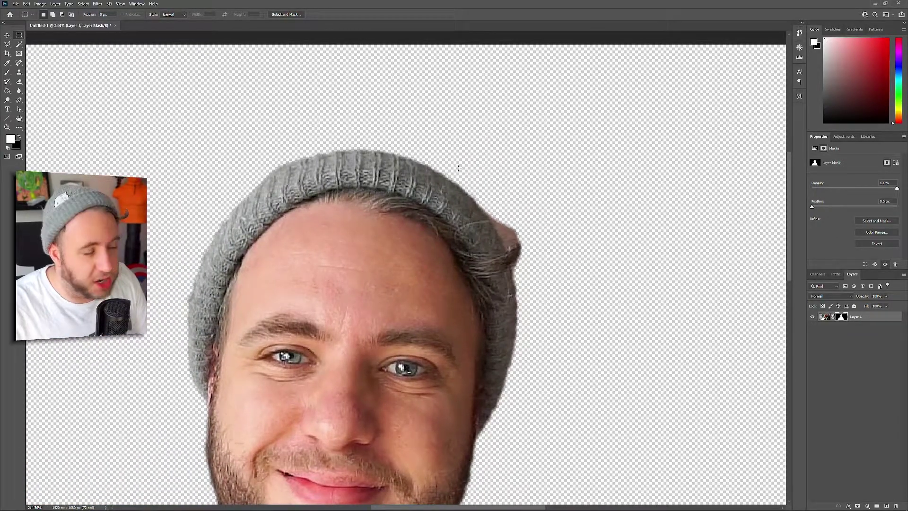
left_click(826, 319)
left_click(845, 320)
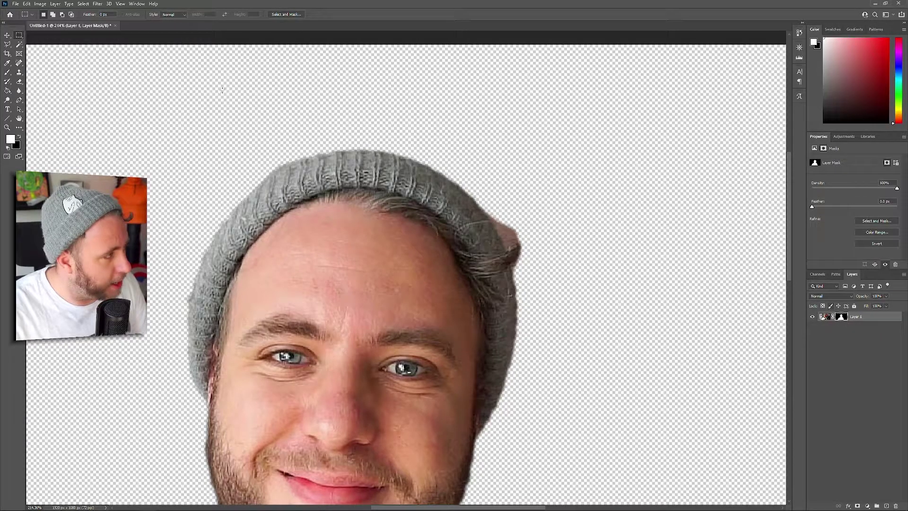
key("b")
left_click(19, 137)
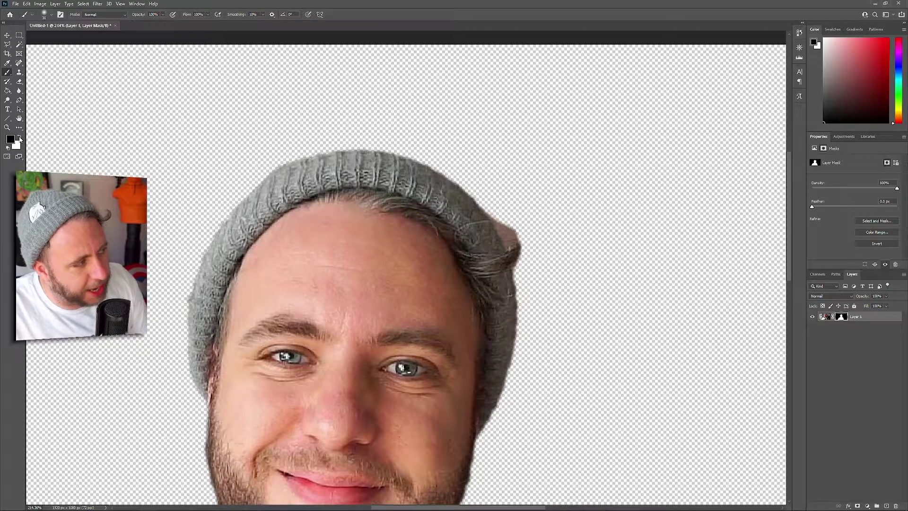
left_click_drag(515, 234, 507, 223)
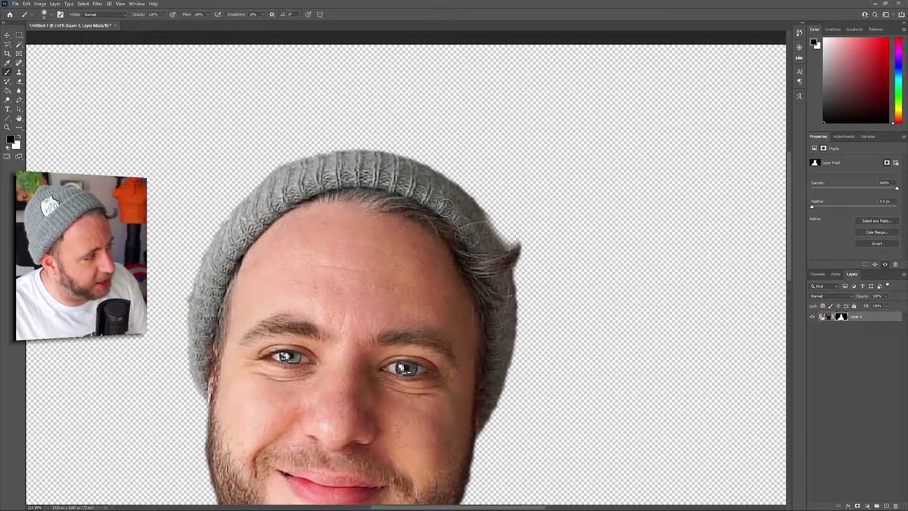
Paint white on the layer mask beside the beanie to reveal a small patch of the orange background figure
left_click(20, 137)
mouse_move(523, 222)
left_mouse_down()
mouse_move(518, 201)
mouse_move(529, 204)
left_mouse_up()
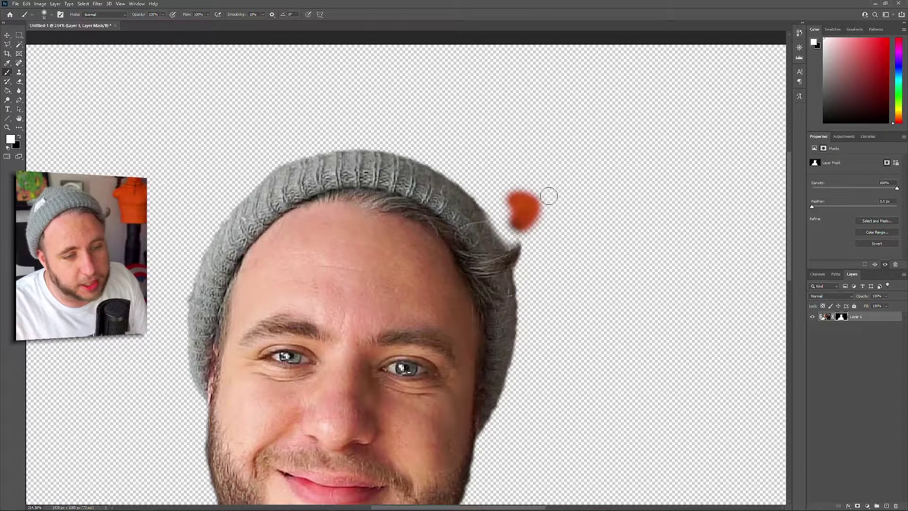
key("x")
key("x")
key("x")
key("x")
key("x")
key("x")
key("x")
key("x")
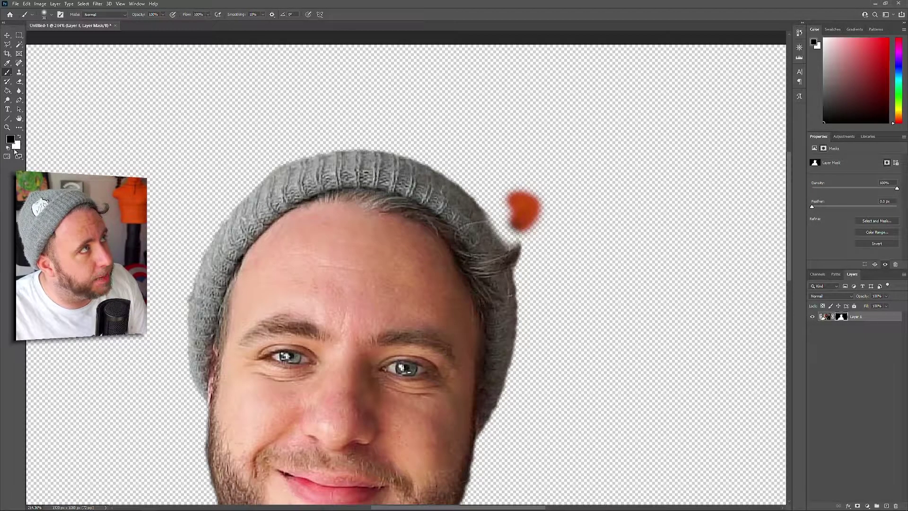
Paint black on the layer mask over the orange patch beside the beanie to hide it again
key("x")
mouse_move(513, 199)
left_mouse_down()
mouse_move(540, 185)
mouse_move(537, 203)
mouse_move(547, 195)
mouse_move(523, 207)
mouse_move(534, 207)
mouse_move(524, 193)
mouse_move(509, 202)
mouse_move(521, 209)
mouse_move(555, 199)
mouse_move(544, 194)
mouse_move(516, 218)
mouse_move(531, 252)
left_mouse_up()
key("x")
key("x")
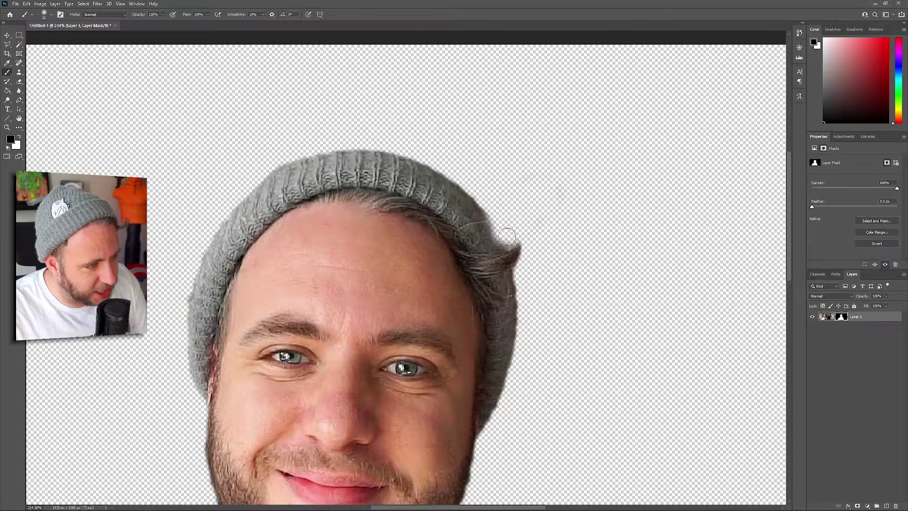
key("x")
key("x")
key("x")
key("x")
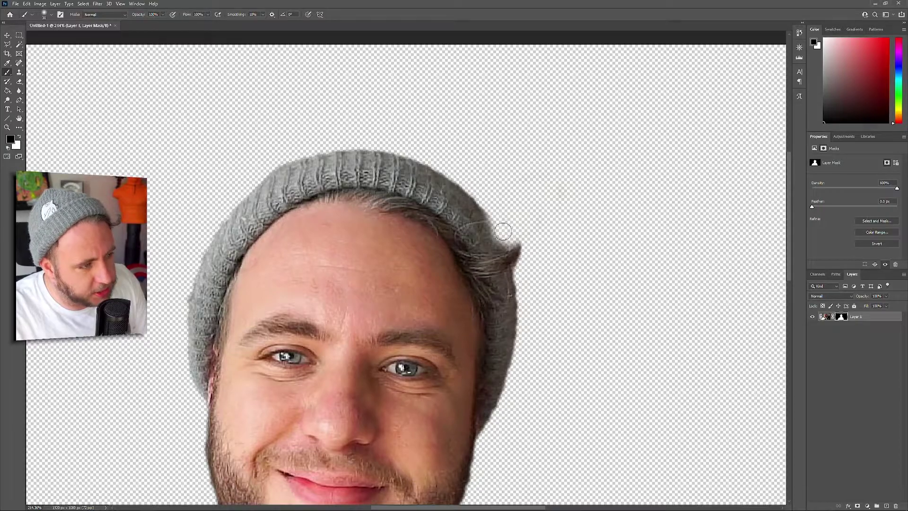
key("x")
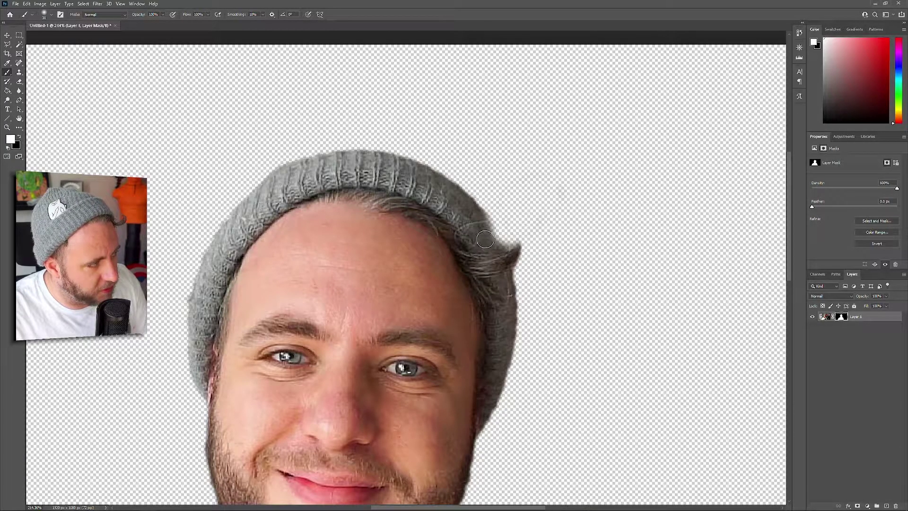
Examine the cut-out's edges around the beanie, face and shoulders for masking errors
left_click_drag(489, 237, 495, 250)
left_click_drag(502, 489, 482, 228)
left_click_drag(525, 312, 364, 157)
left_click_drag(478, 247, 738, 234)
left_click_drag(278, 170, 546, 166)
left_click_drag(355, 241, 138, 397)
left_click_drag(517, 135, 535, 276)
scroll(535, 275, "down", 8)
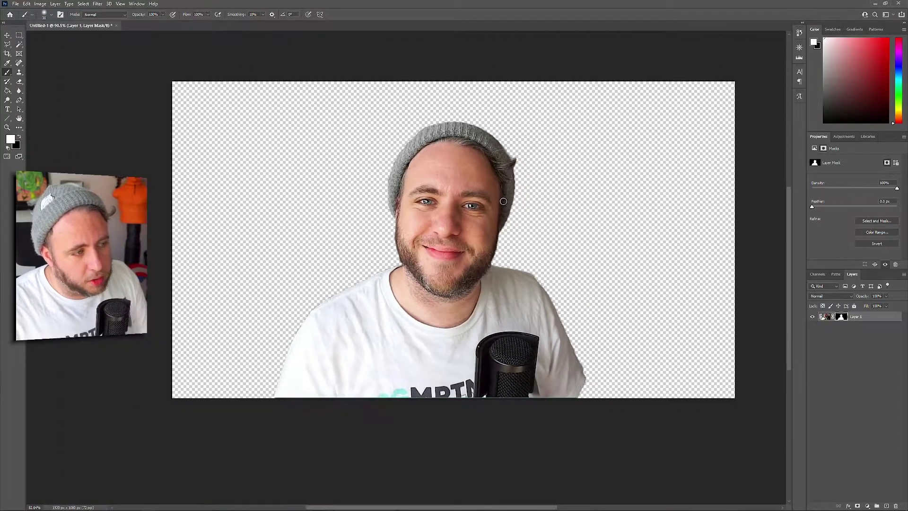
left_click_drag(536, 187, 522, 215)
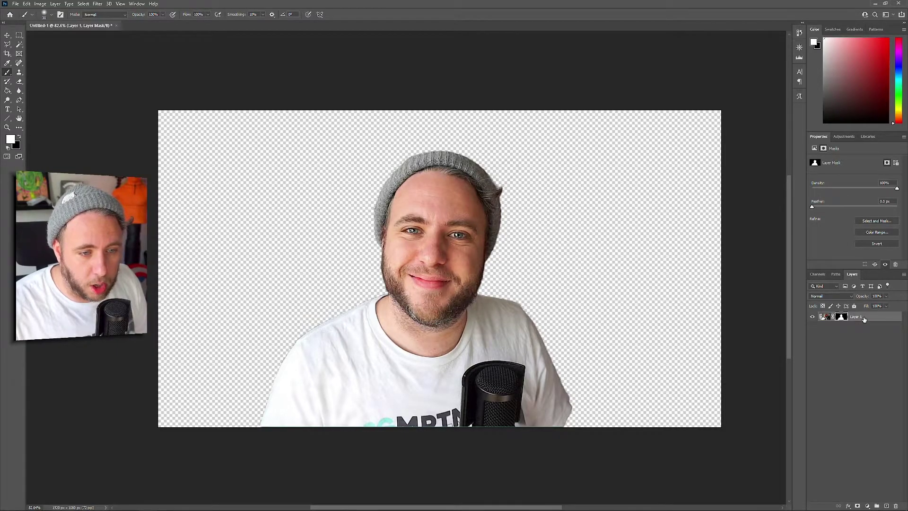
Duplicate the masked photo layer and delete the layer mask from the original layer beneath it
key("ctrl+2")
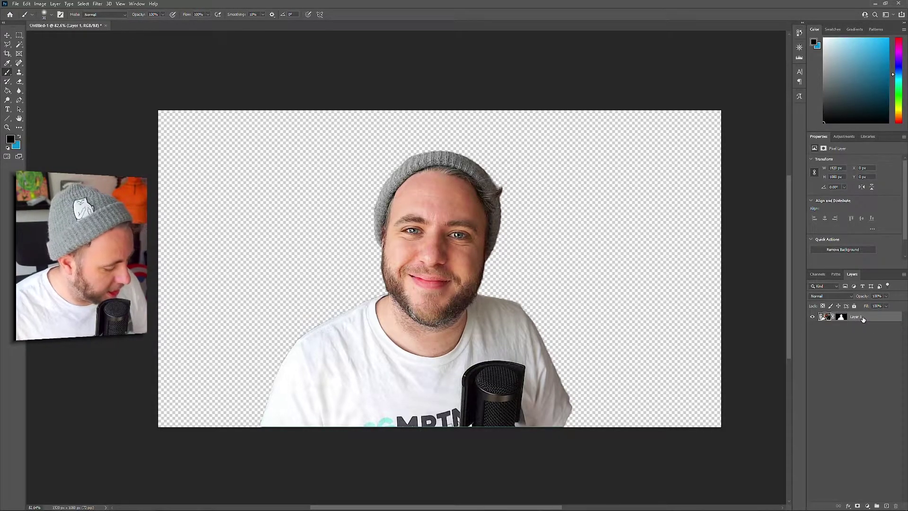
key("ctrl+j")
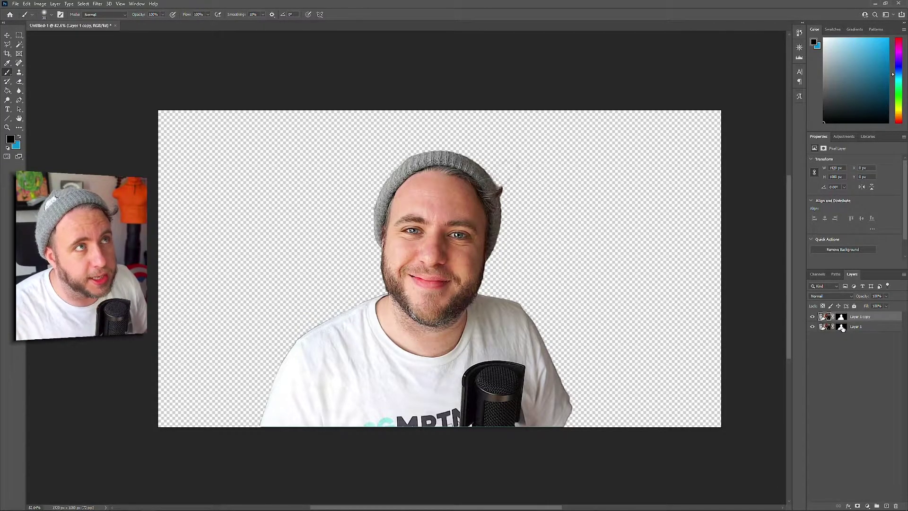
left_click(841, 326)
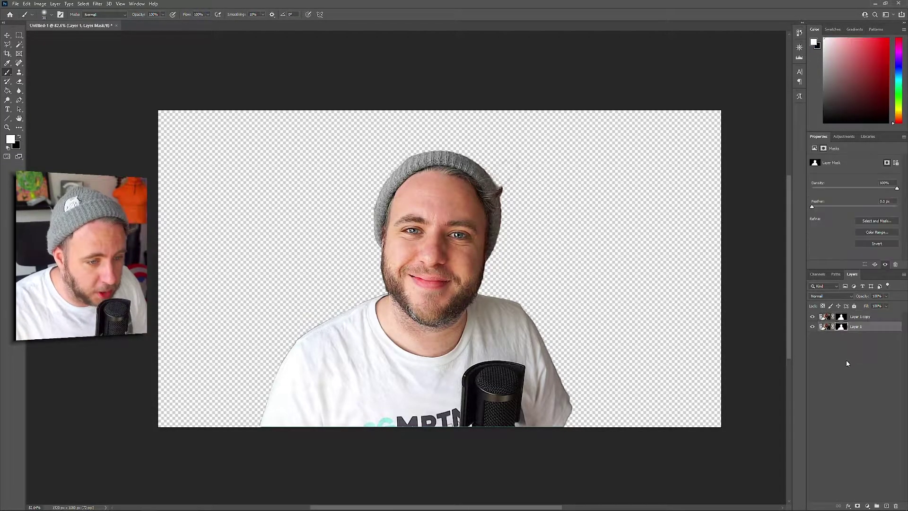
right_click(842, 330)
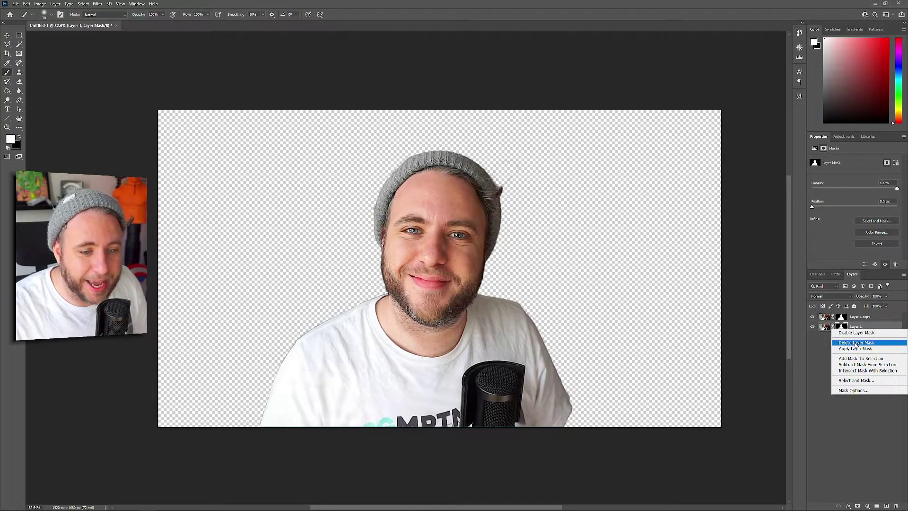
left_click(856, 343)
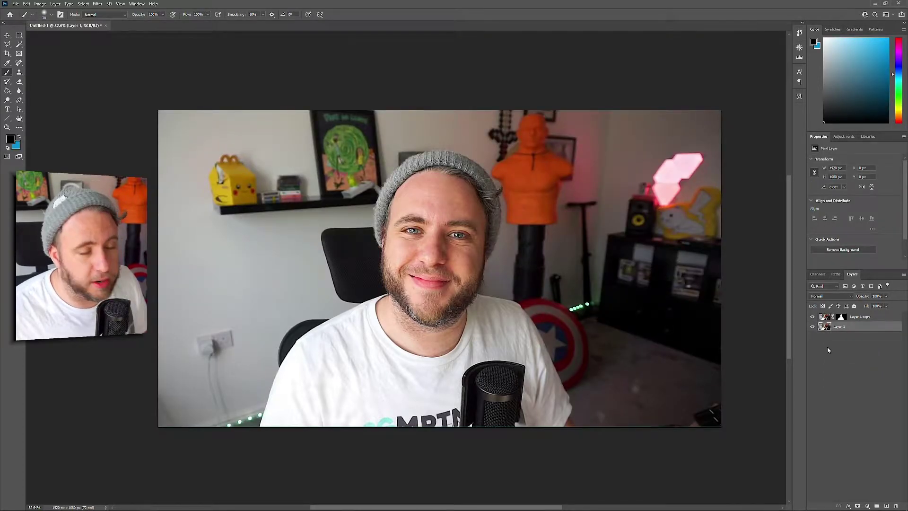
Toggle the original layer's visibility to compare the cut-out alone with the full photo behind it
left_click(813, 328)
left_click(813, 327)
left_click(812, 327)
left_click(812, 327)
left_click(814, 328)
left_click(814, 328)
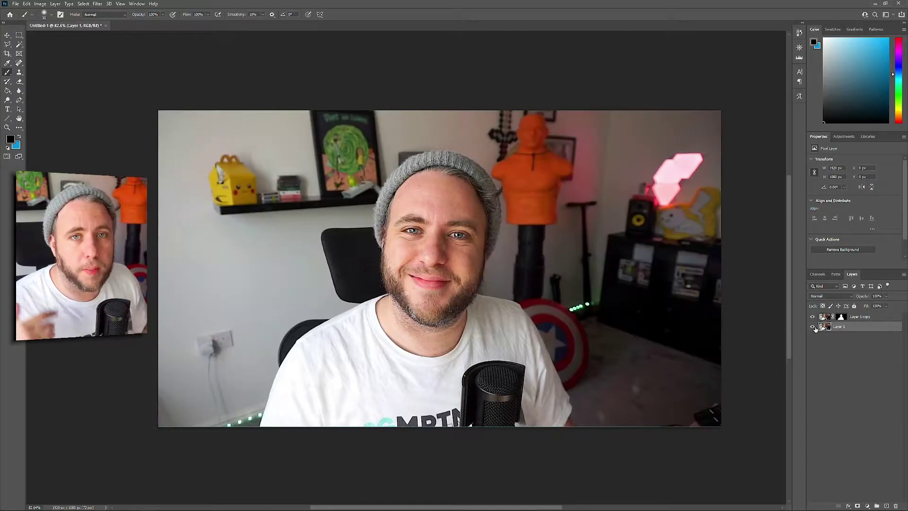
left_click(813, 328)
left_click(813, 327)
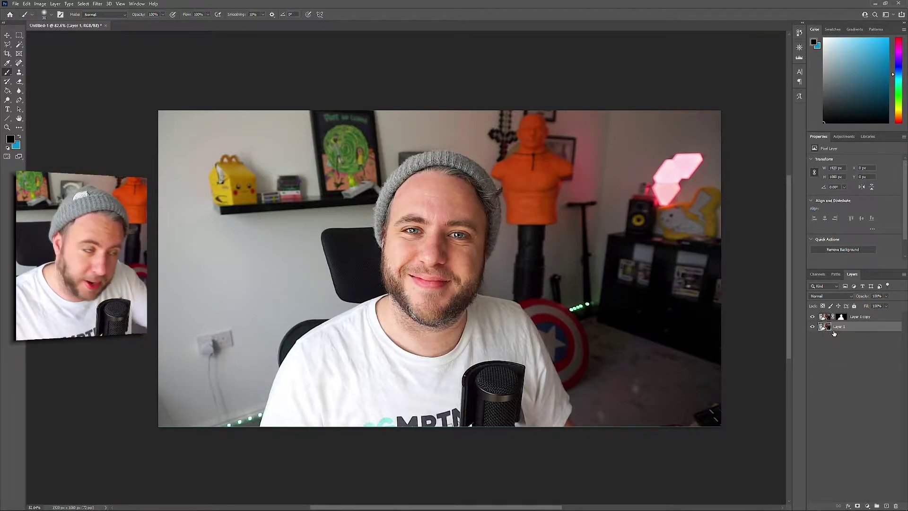
Apply a Gaussian Blur with a 7.0 pixel radius to the unmasked original layer behind the cut-out
left_click(98, 3)
mouse_move(141, 94)
left_click(203, 121)
left_click_drag(438, 120, 228, 70)
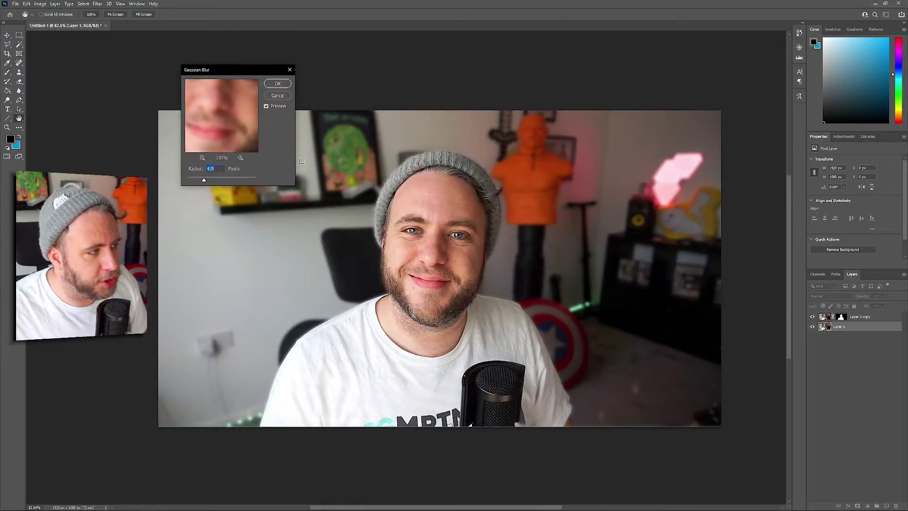
left_click_drag(200, 182, 202, 182)
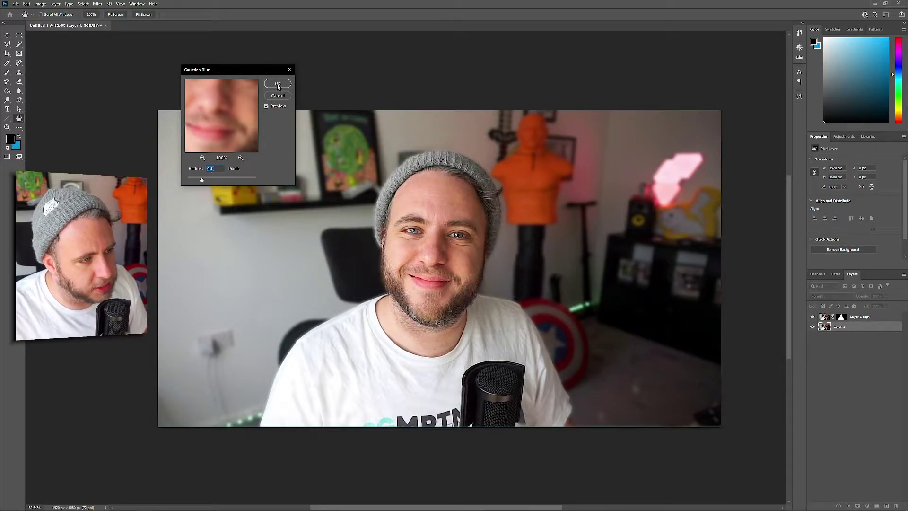
left_click_drag(201, 180, 238, 181)
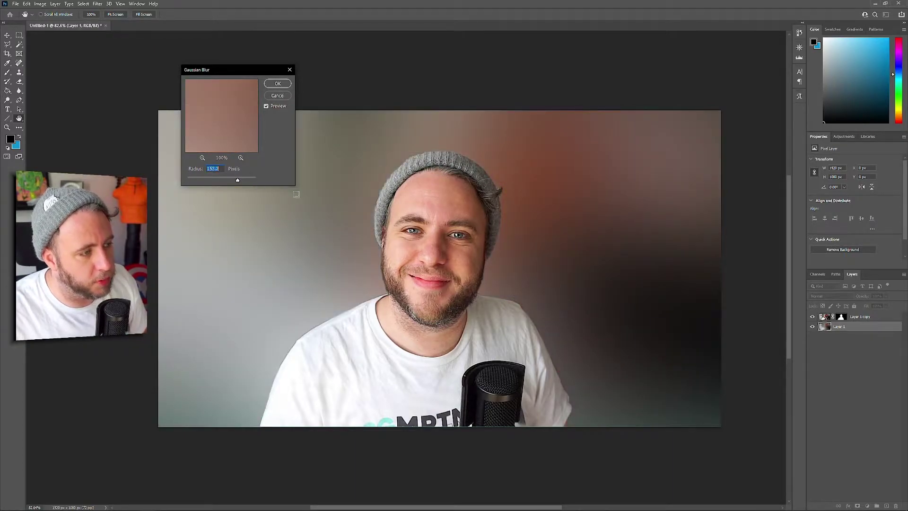
left_click_drag(237, 180, 211, 181)
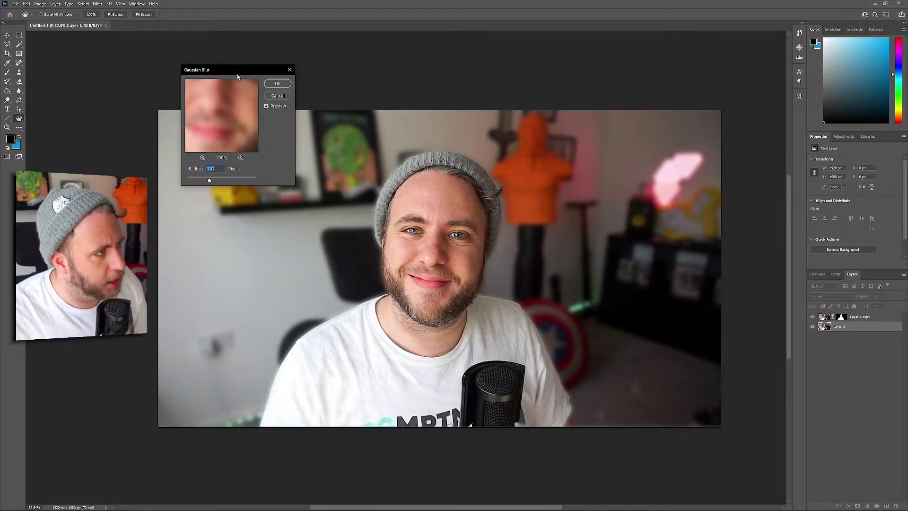
left_click_drag(236, 70, 179, 63)
left_click(221, 76)
key("b")
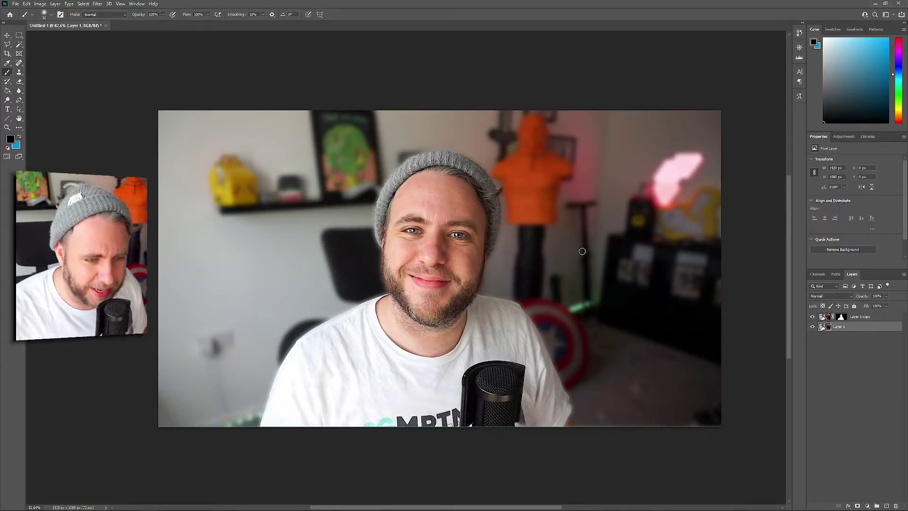
Select both the masked cut-out layer and the blurred background layer and scale them together to about 111%, shifting them left on the canvas
left_click(813, 326)
left_click(813, 327)
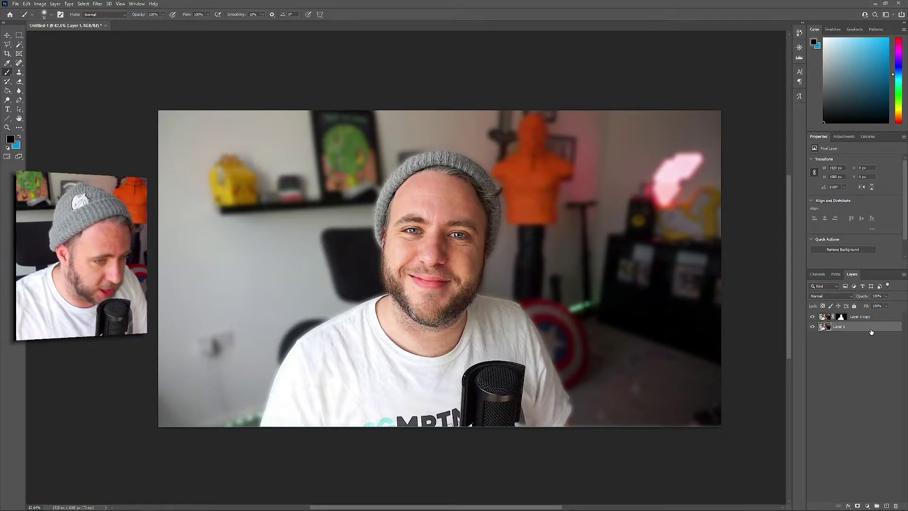
left_click(862, 318, "shift")
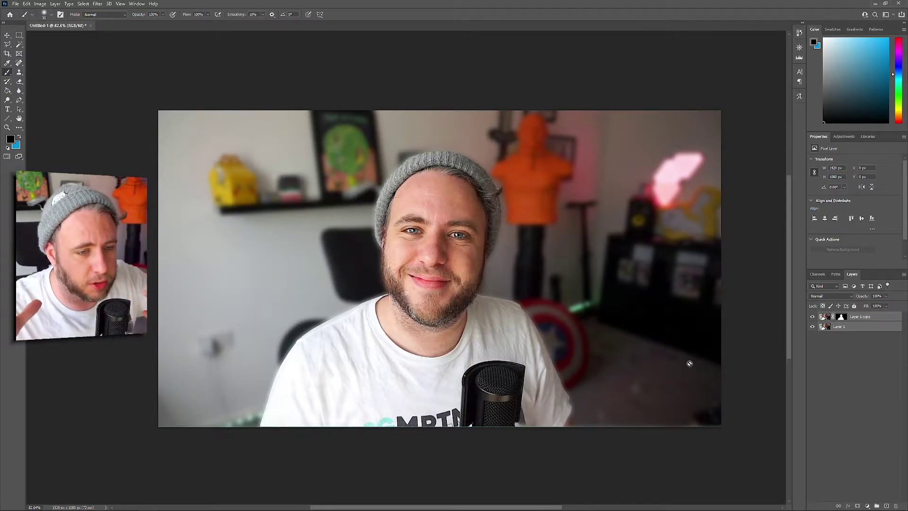
left_click(844, 327)
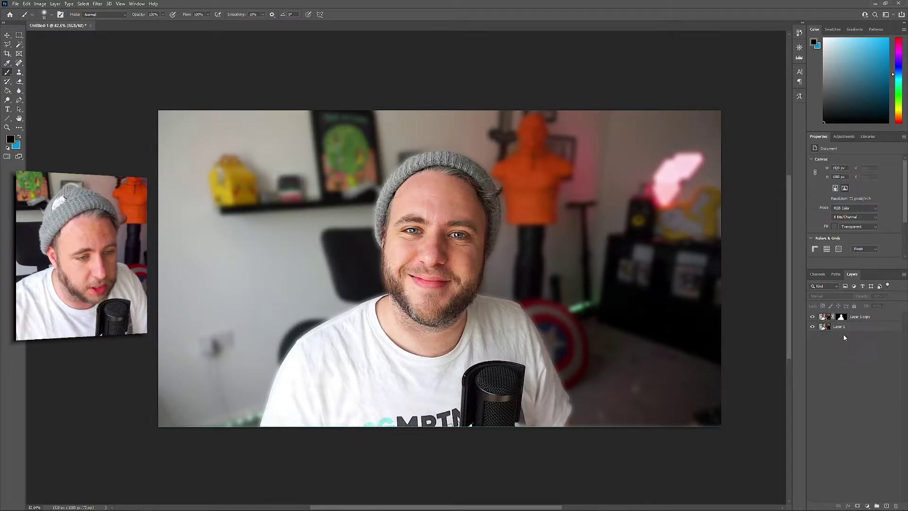
left_click(856, 318, "shift")
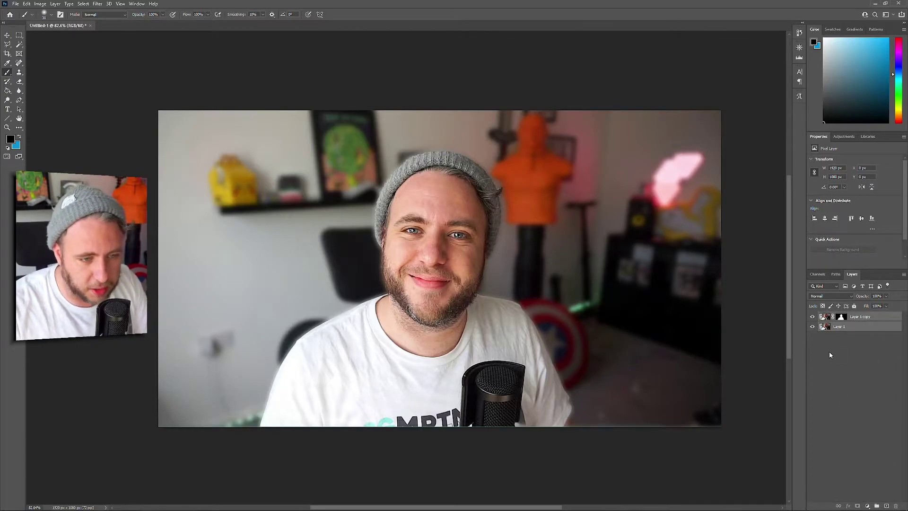
key("ctrl+t")
left_click_drag(722, 427, 744, 440)
left_click_drag(613, 389, 574, 371)
left_click_drag(686, 103, 726, 81)
left_click_drag(407, 161, 339, 171)
left_click_drag(332, 236, 316, 244)
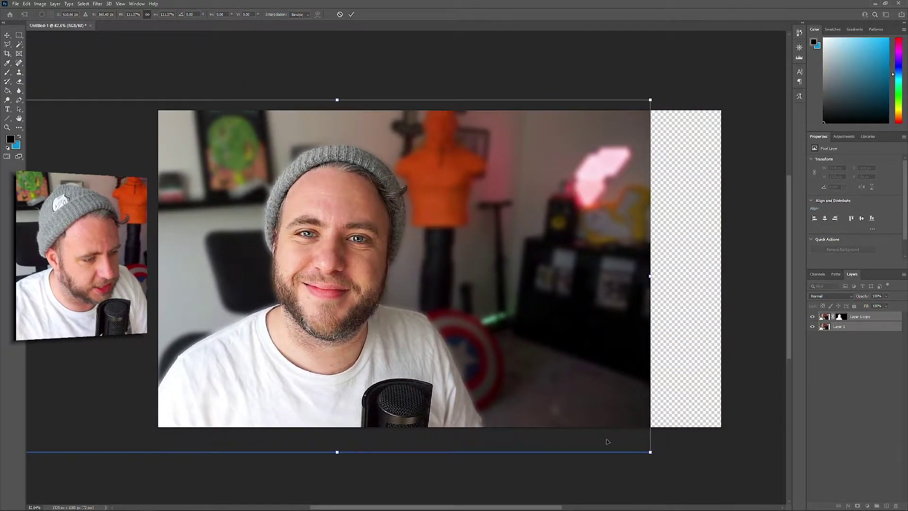
Scale both photo layers further to about 117% and position them to cover the canvas with the man left of centre
left_click_drag(651, 452, 669, 462)
left_click_drag(601, 402, 653, 394)
left_click_drag(76, 90, 63, 83)
left_click_drag(104, 150, 99, 155)
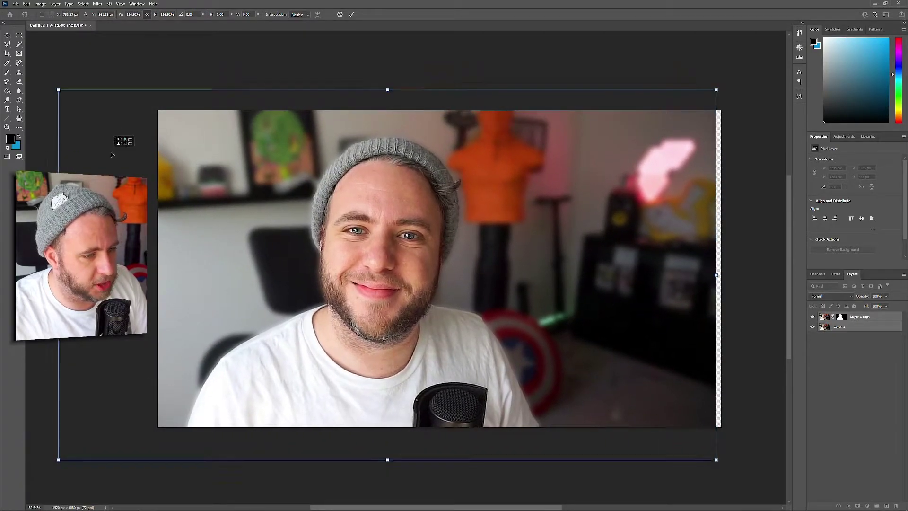
key("Return")
Try enlarging and repositioning only the masked cut-out layer over the blurred background
key("b")
key("ctrl+t")
mouse_move(461, 295)
left_mouse_down()
mouse_move(357, 286)
mouse_move(395, 286)
left_mouse_up()
left_click_drag(482, 343, 486, 352)
left_click_drag(676, 84, 718, 47)
left_click_drag(179, 112, 191, 156)
left_click_drag(179, 138, 246, 180)
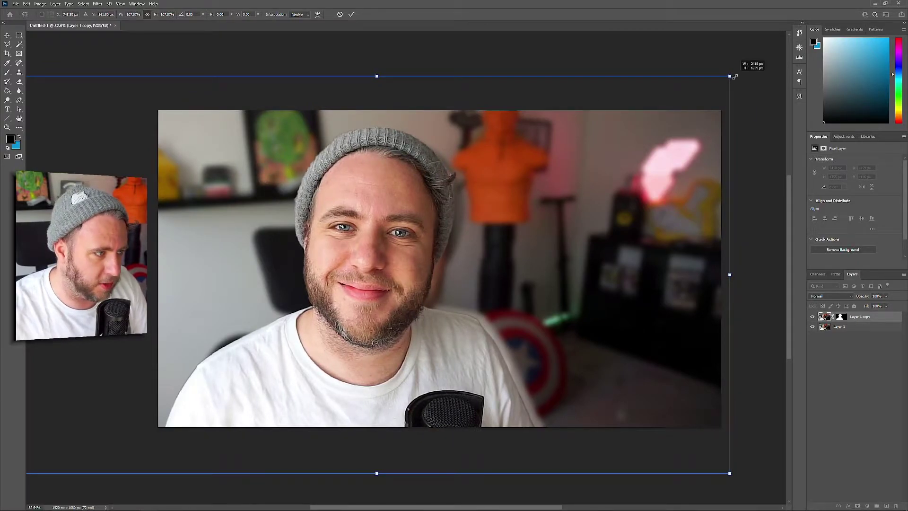
left_click_drag(734, 76, 724, 83)
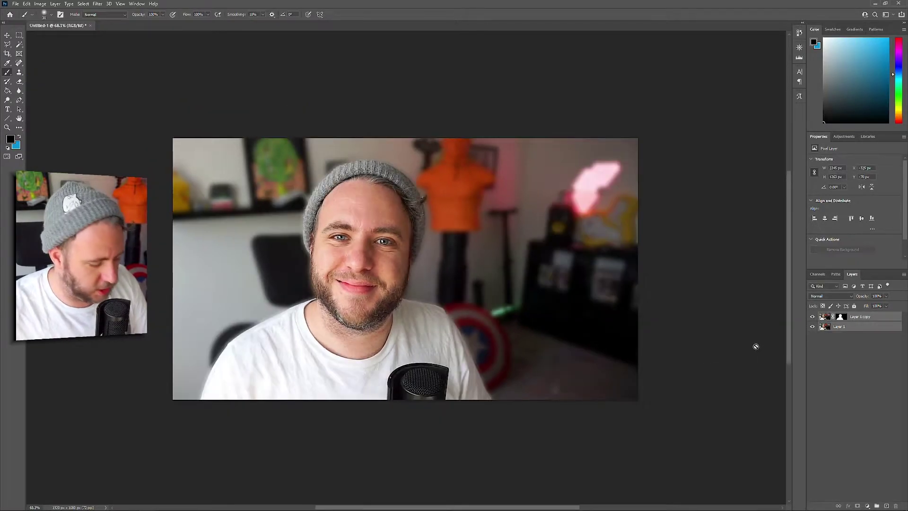
Enlarge both photo layers together to about 2291 by 1288 px, shifting them slightly left
key("ctrl+t")
left_click_drag(519, 308, 498, 309)
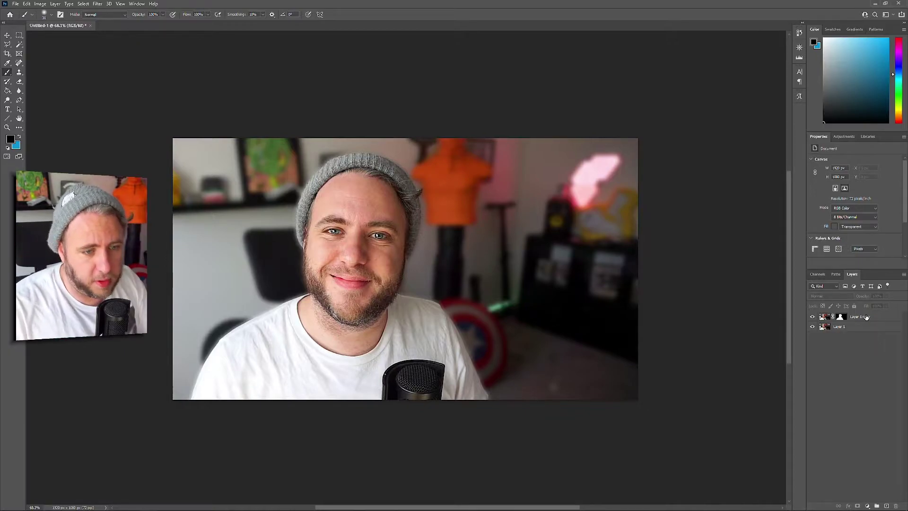
Add an Outer Glow layer style to the masked cut-out layer and set the glow colour to white
left_click(826, 319)
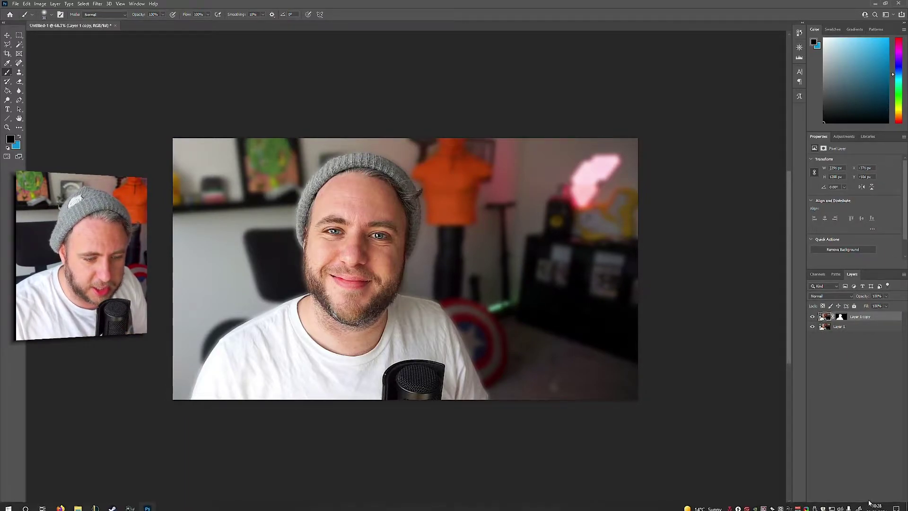
left_click(846, 506)
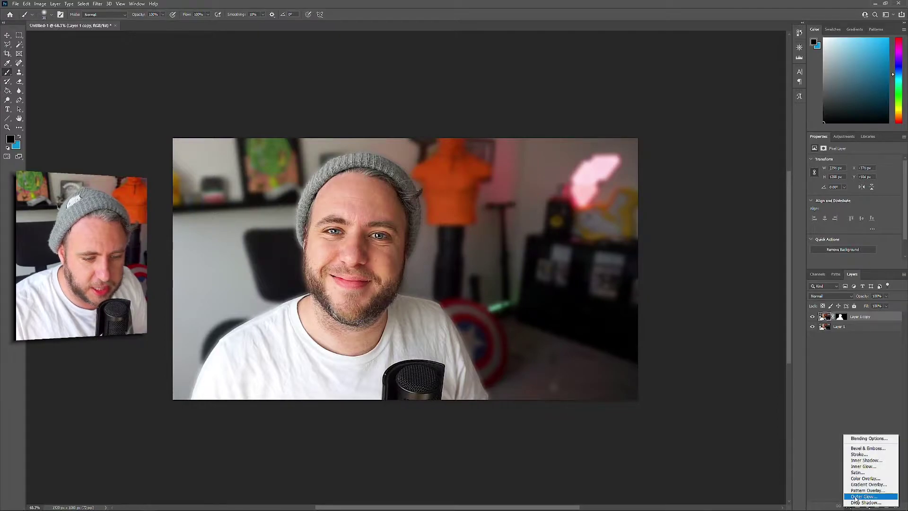
left_click(841, 501)
left_click(848, 506)
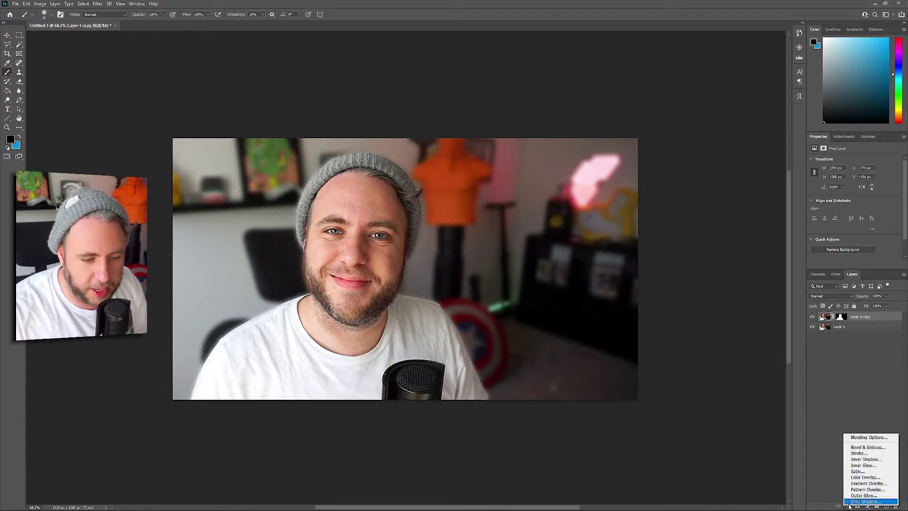
left_click(861, 497)
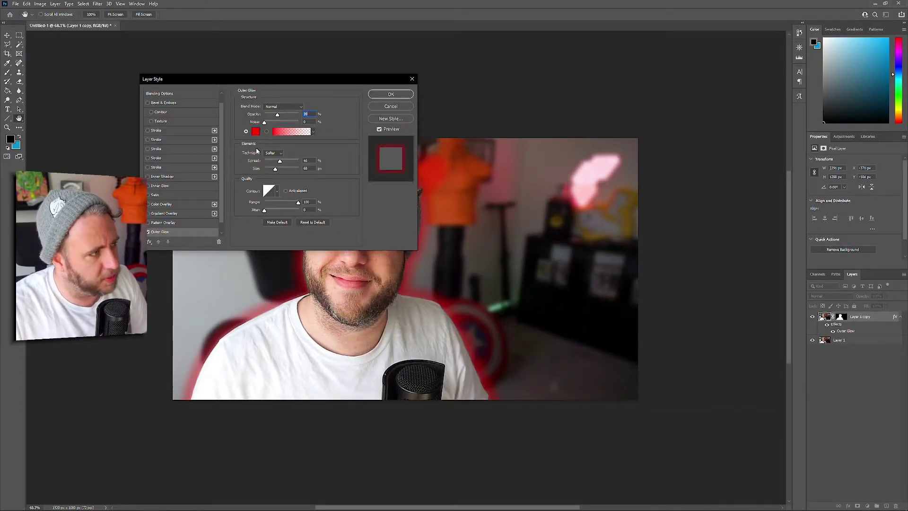
left_click(255, 134)
left_click_drag(600, 272, 568, 211)
left_click(730, 209)
Set the white glow's spread to about 50% and its opacity to about 70%, and apply the layer style
left_click_drag(213, 79, 115, 26)
left_click_drag(179, 62, 179, 63)
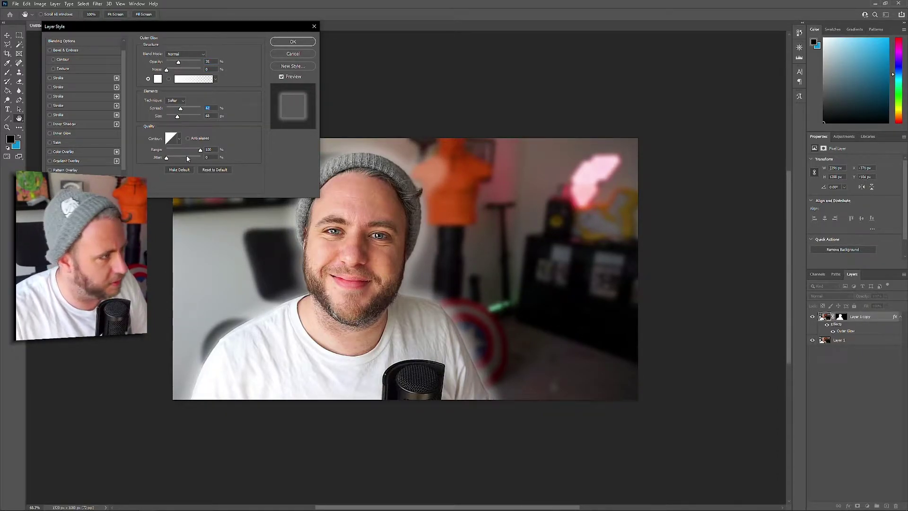
left_click_drag(185, 111, 184, 111)
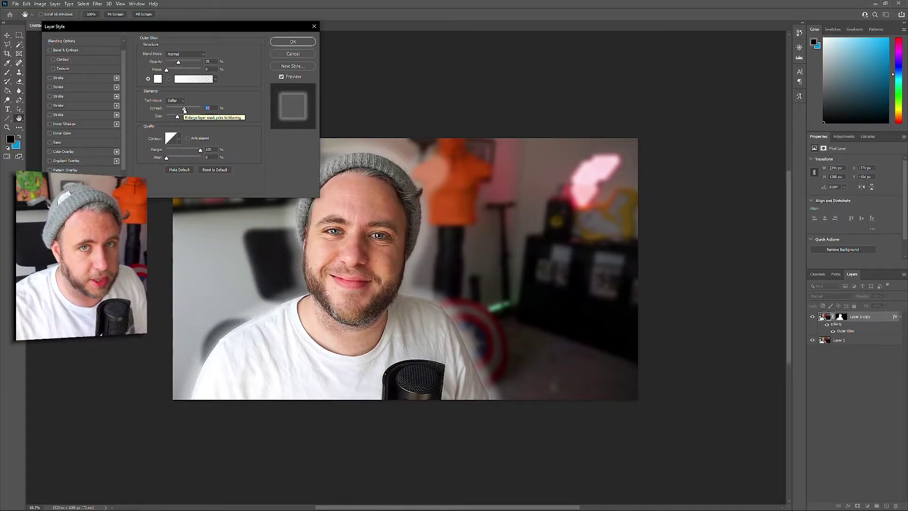
left_click_drag(178, 62, 190, 63)
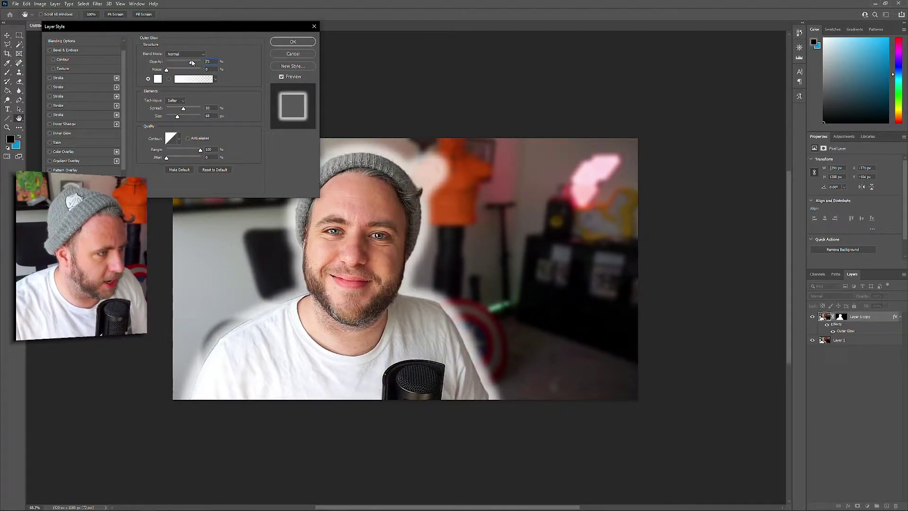
left_click(293, 42)
key("b")
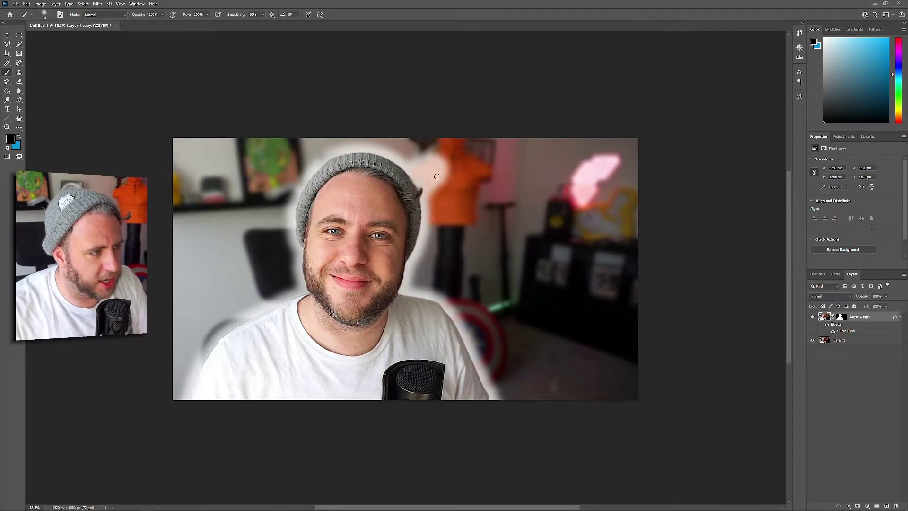
Paint black on the cut-out's layer mask with a larger brush to remove the stray patch between the beanie and the orange mannequin
scroll(428, 175, "up", 17)
scroll(422, 176, "down", 6)
left_click_drag(396, 177, 408, 204)
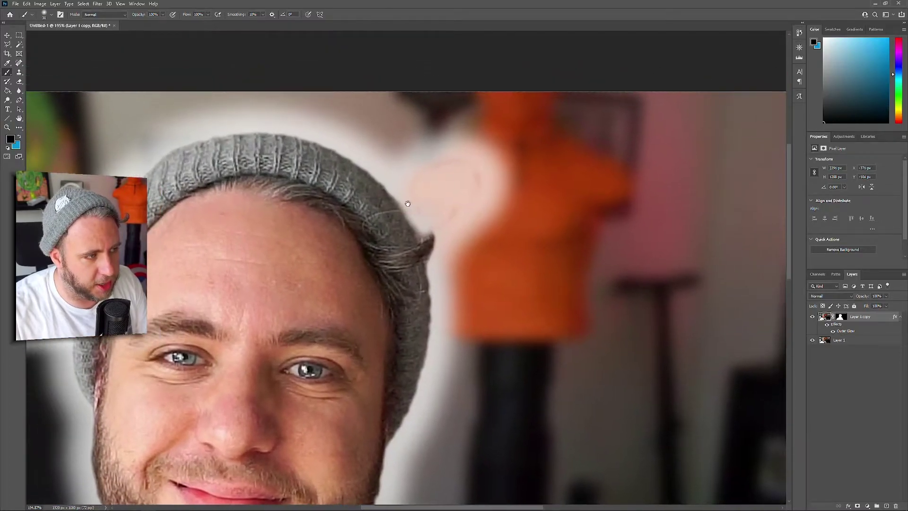
left_click(840, 317)
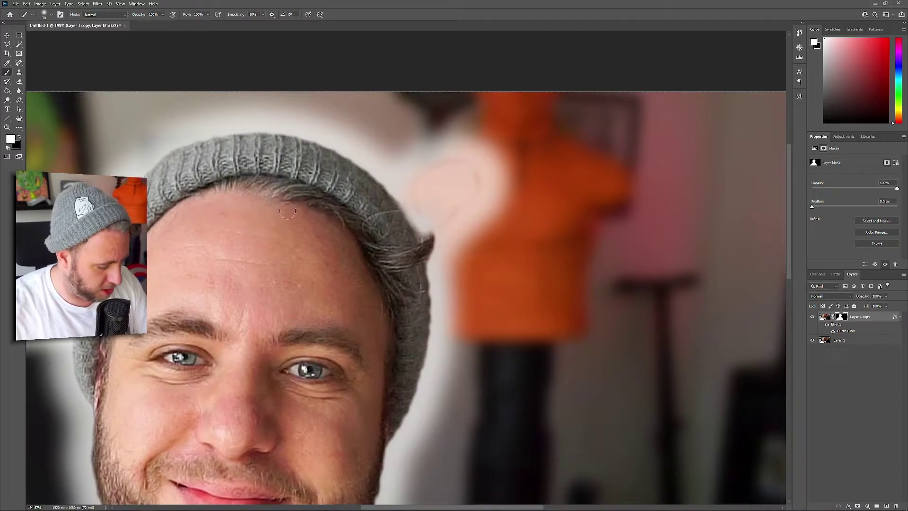
mouse_move(456, 163)
left_mouse_down()
mouse_move(484, 180)
mouse_move(473, 182)
mouse_move(475, 166)
mouse_move(448, 159)
mouse_move(445, 188)
mouse_move(490, 179)
mouse_move(426, 157)
mouse_move(457, 187)
mouse_move(445, 150)
left_mouse_up()
key("x")
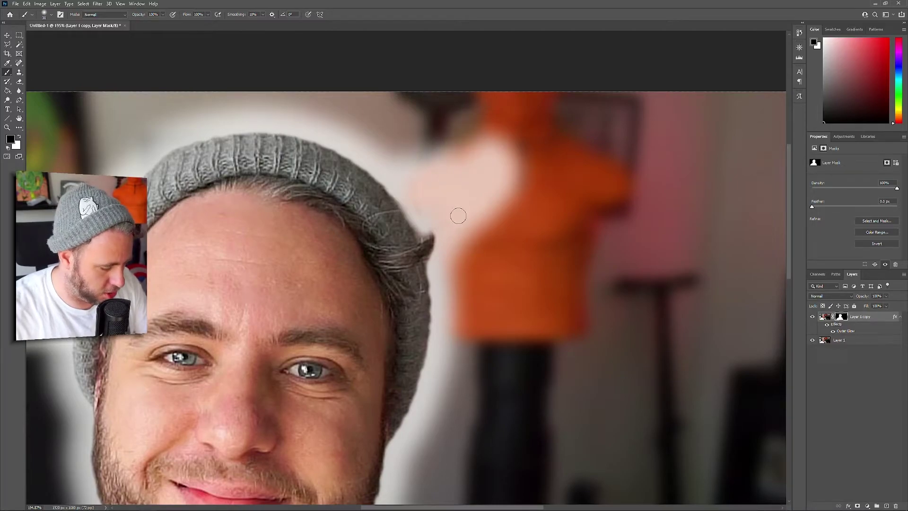
key("bracketright")
key("bracketright")
key("bracketright")
key("bracketright")
mouse_move(487, 164)
left_mouse_down()
mouse_move(473, 206)
mouse_move(450, 181)
mouse_move(452, 192)
mouse_move(433, 199)
mouse_move(416, 184)
mouse_move(436, 197)
mouse_move(438, 222)
mouse_move(460, 213)
left_mouse_up()
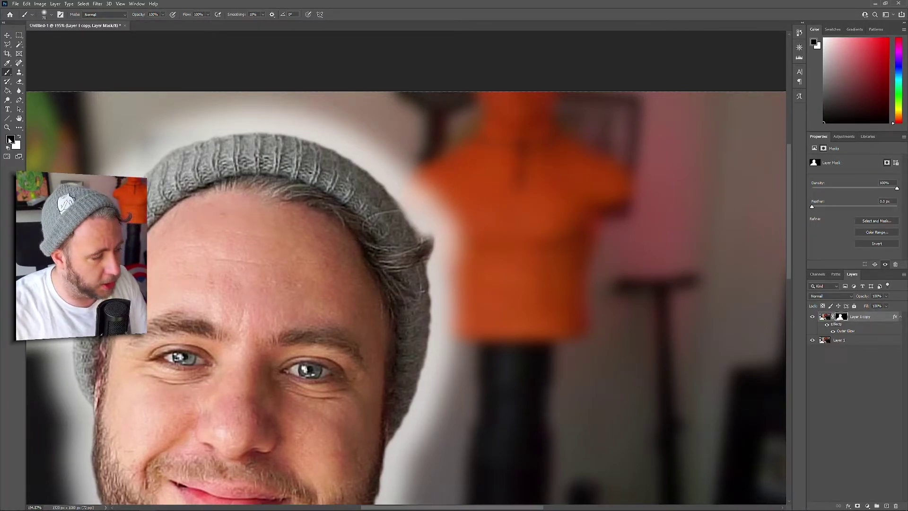
Add the text "QUICK" in the Akira Expanded font over the background beside the man's head
scroll(477, 294, "down", 5)
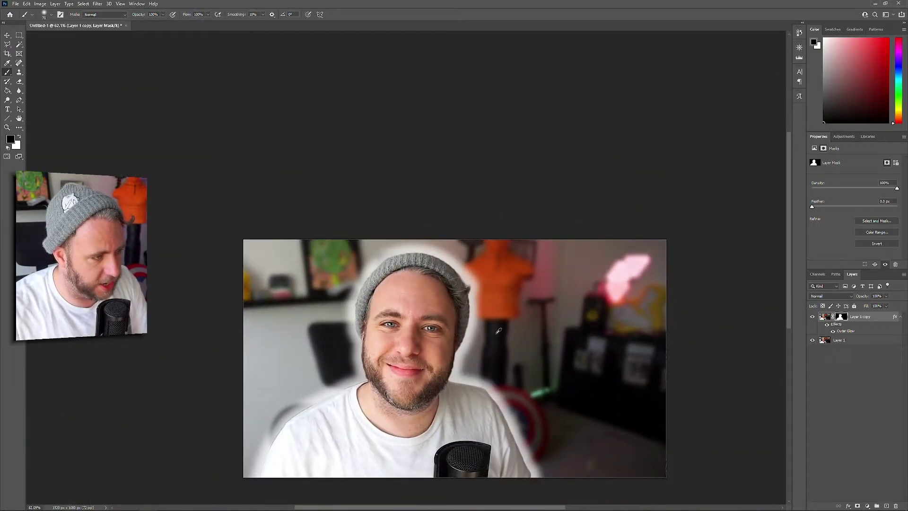
scroll(492, 340, "down", 3)
scroll(485, 344, "up", 7)
scroll(481, 346, "down", 4)
scroll(480, 345, "up", 4)
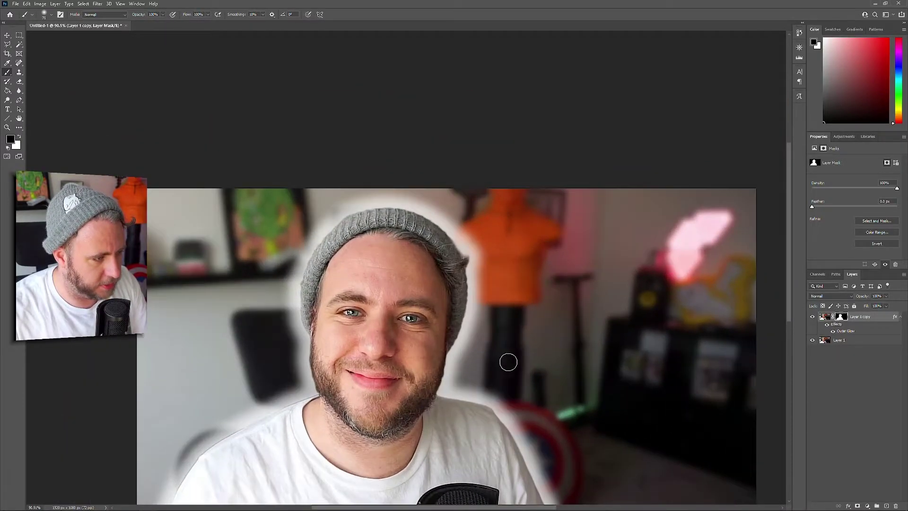
left_click_drag(506, 361, 452, 285)
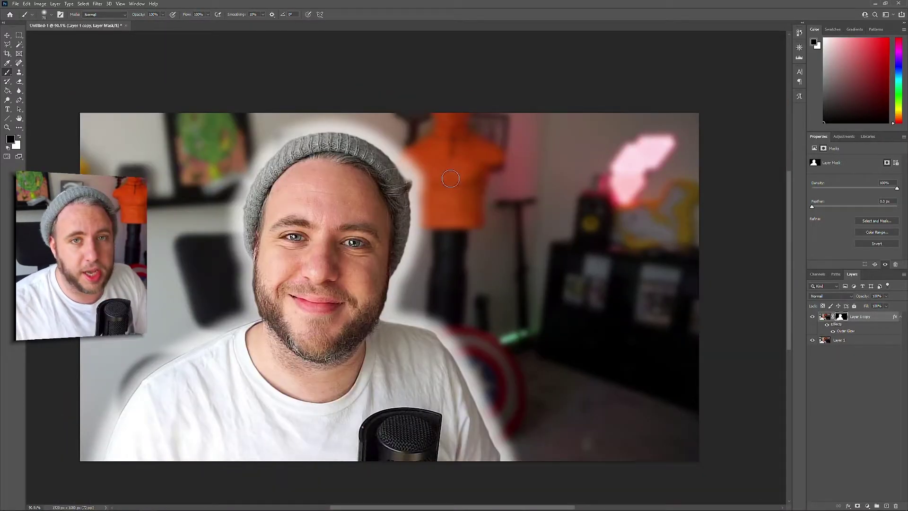
left_click(7, 109)
left_click(102, 14)
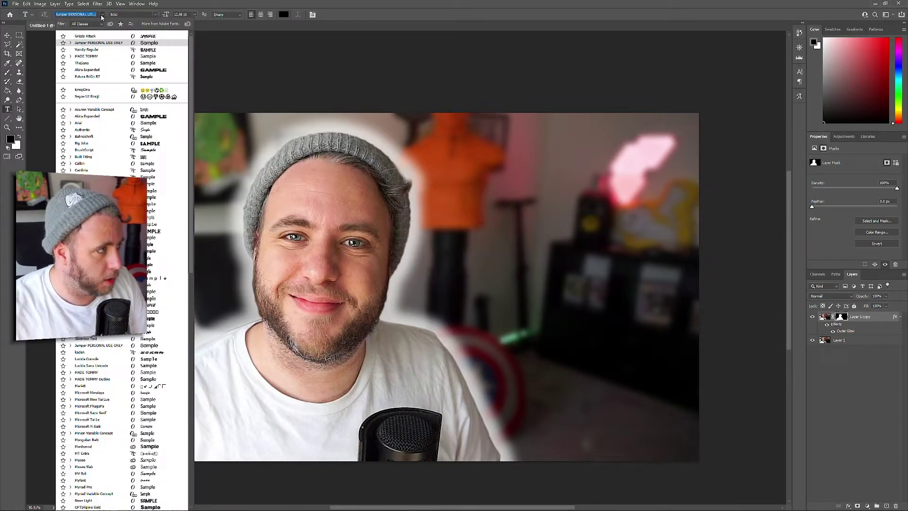
left_click(108, 71)
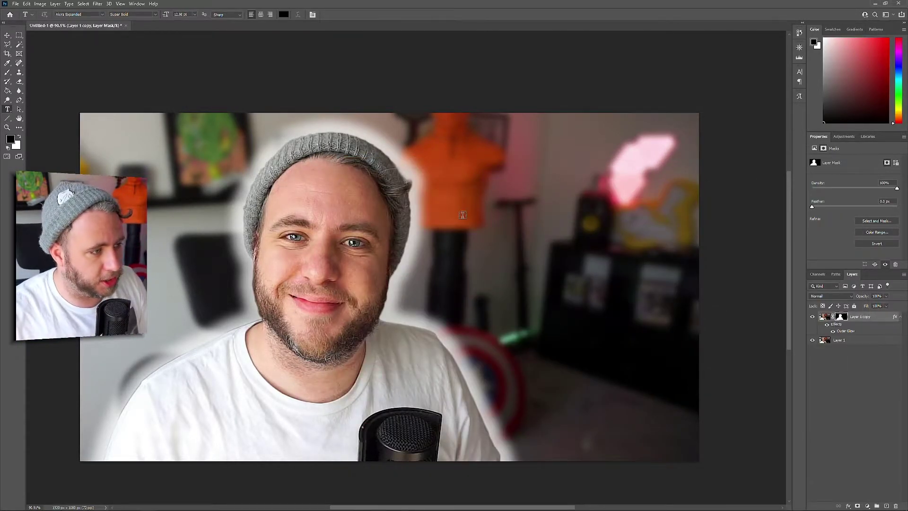
left_click(441, 220)
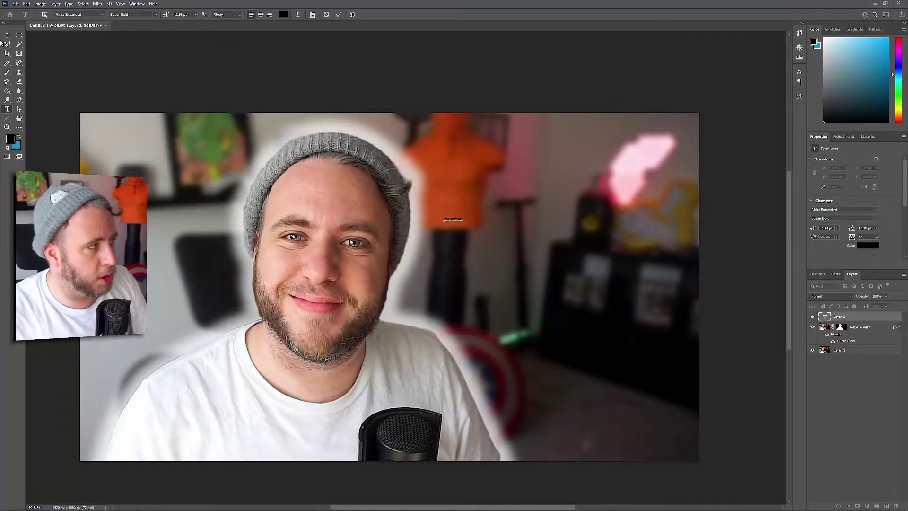
Enlarge the "QUICK" text to about 144 pt and place it beside the beanie, across the mannequin and the pink light
key("v")
left_click_drag(453, 221, 652, 302)
key("ctrl+t")
left_click_drag(521, 208, 509, 192)
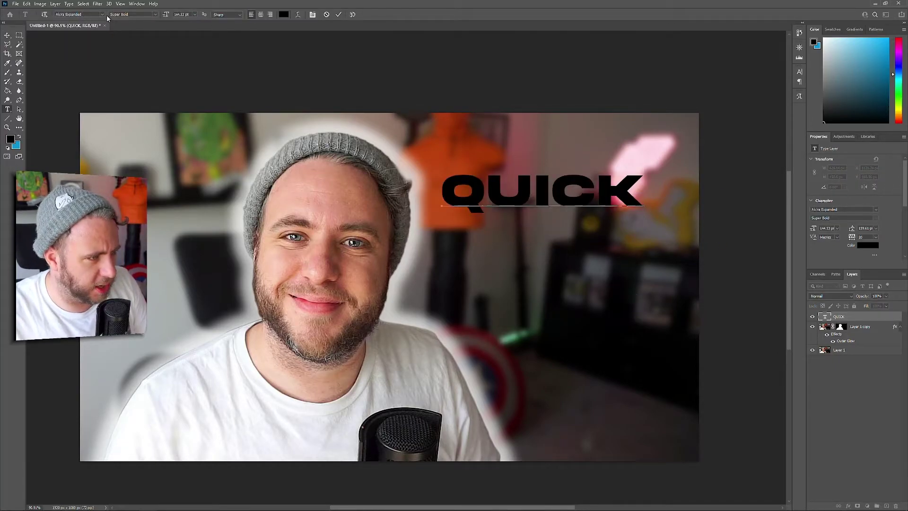
Change the "QUICK" text to the Jumper PERSONAL USE ONLY font and resize it to about 205 pt beside the beanie
left_click_drag(449, 191, 591, 182)
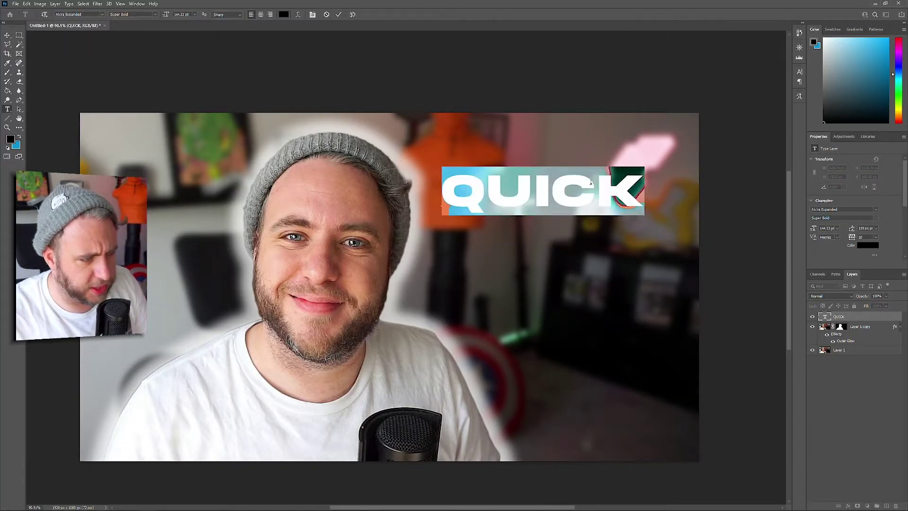
left_click(103, 15)
left_click(108, 58)
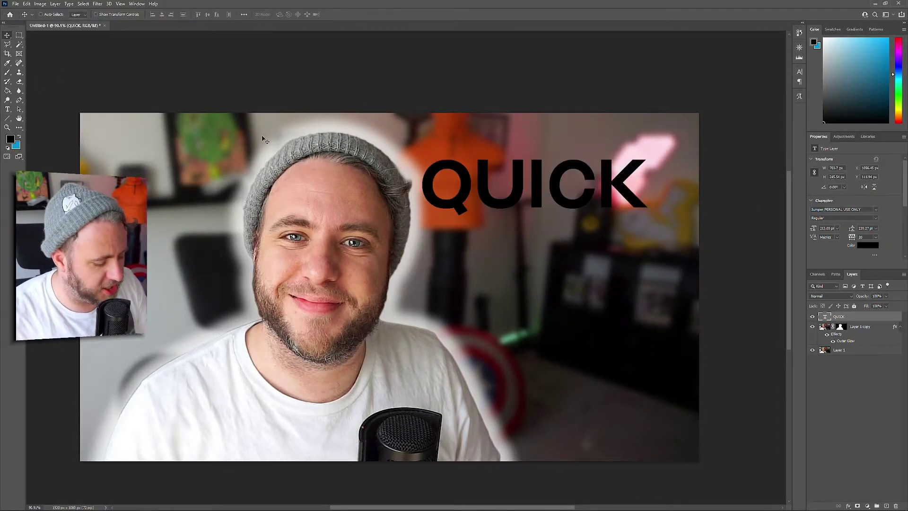
key("ctrl+t")
left_click_drag(421, 228, 434, 237)
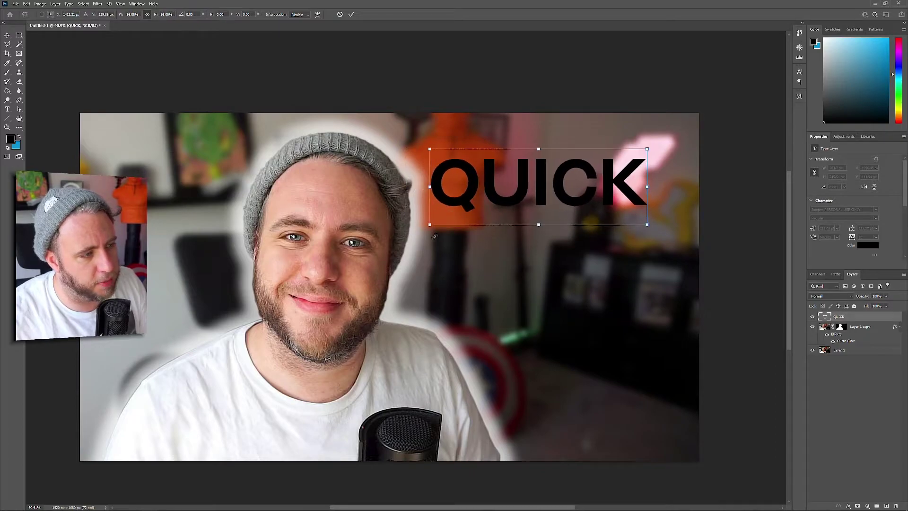
key("Return")
mouse_move(509, 209)
left_mouse_down()
mouse_move(522, 207)
mouse_move(508, 214)
left_mouse_up()
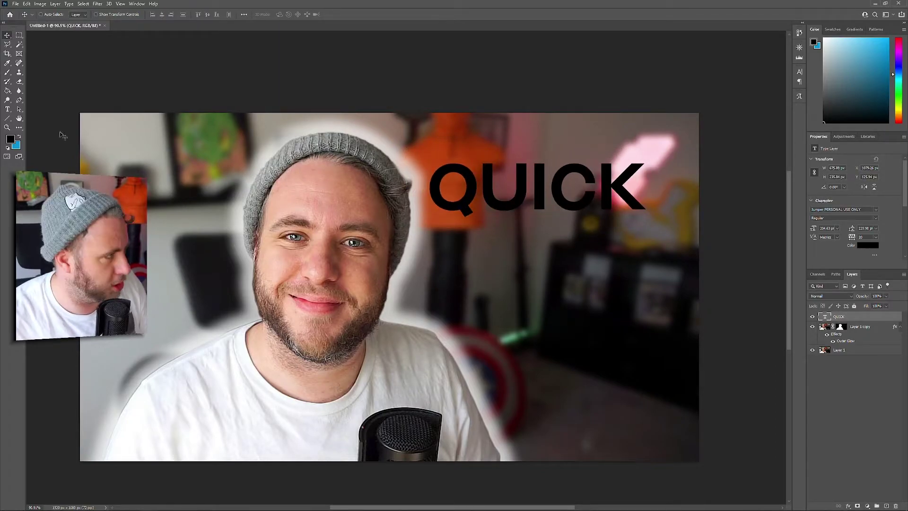
Set the colour of the "QUICK" text to white (ffffff)
key("t")
key("Return")
left_click(11, 140)
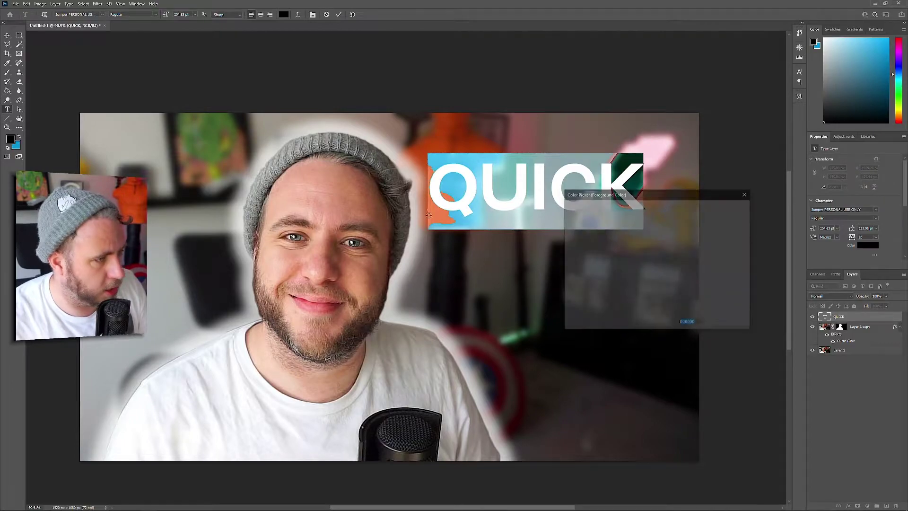
type("ffffff")
key("Return")
key("ctrl+Return")
Enlarge the white "QUICK" text to about 233 pt and reposition it in the space beside the man's head
key("ctrl+t")
left_click_drag(664, 228, 679, 240)
mouse_move(588, 210)
left_mouse_down()
mouse_move(571, 203)
mouse_move(579, 203)
left_mouse_up()
Duplicate the "QUICK" text layer and place the copy directly below the original as a second line
left_click(7, 35)
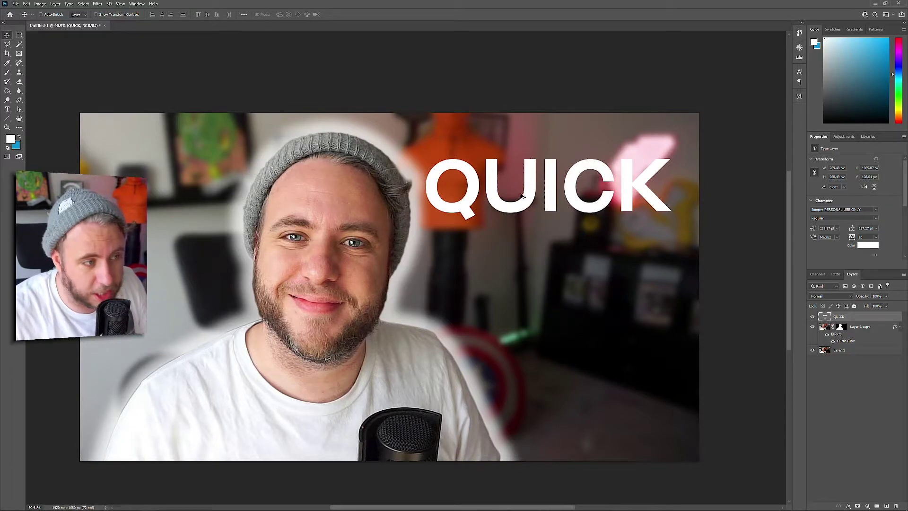
left_click_drag(529, 202, 530, 272)
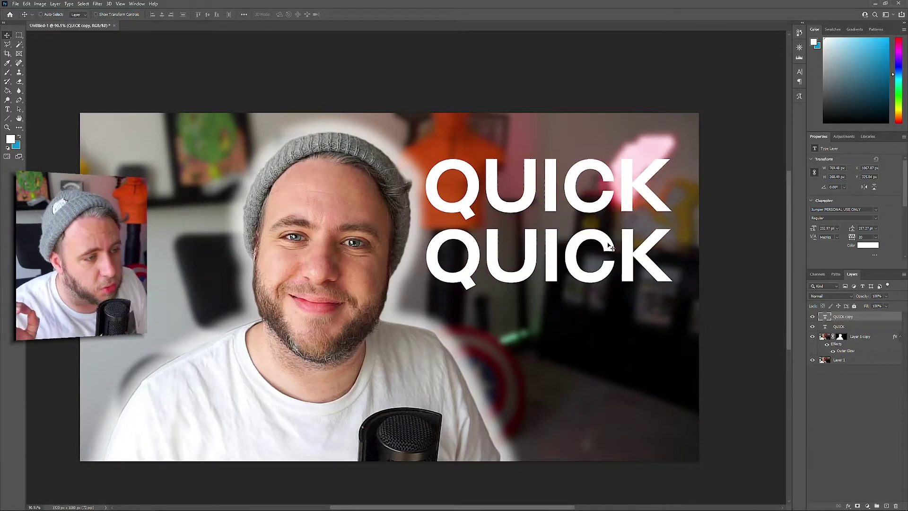
Replace the text of the copied second line with "AND" and enlarge it to about 294 pt below "QUICK"
left_click(8, 109)
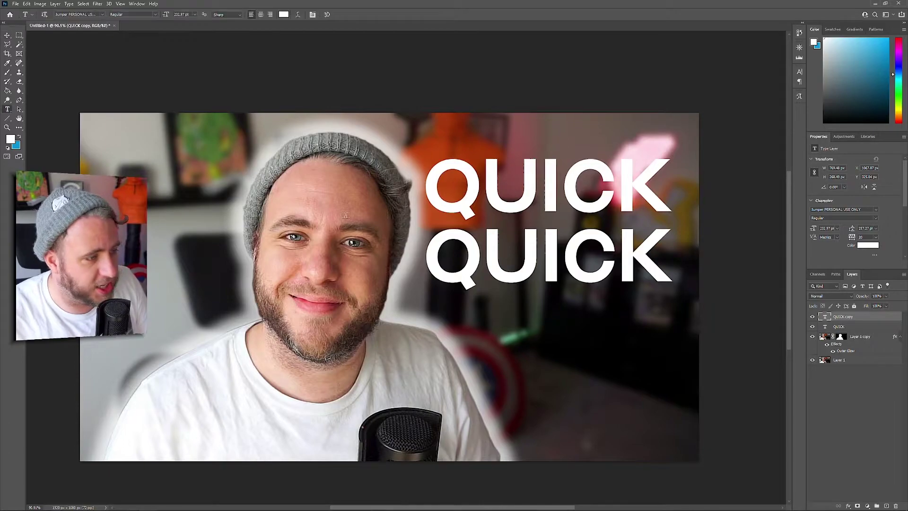
double_click(426, 251)
type("AND")
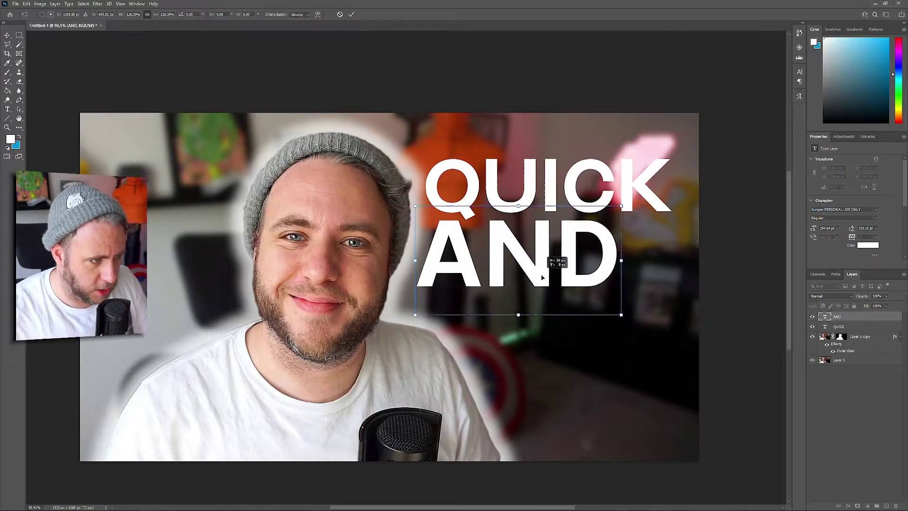
Duplicate the "AND" line directly below itself and change the copy's text to "EASY"
left_click_drag(543, 275, 554, 343)
key("Return")
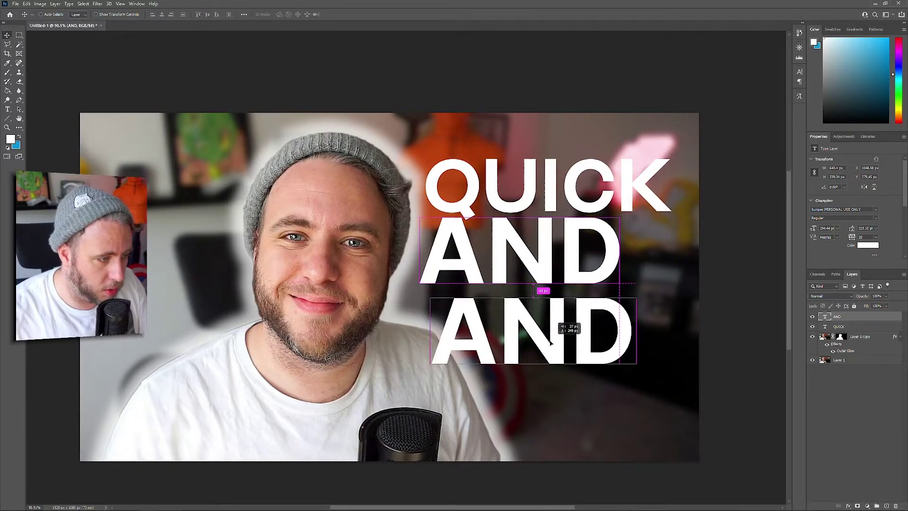
left_click(7, 35)
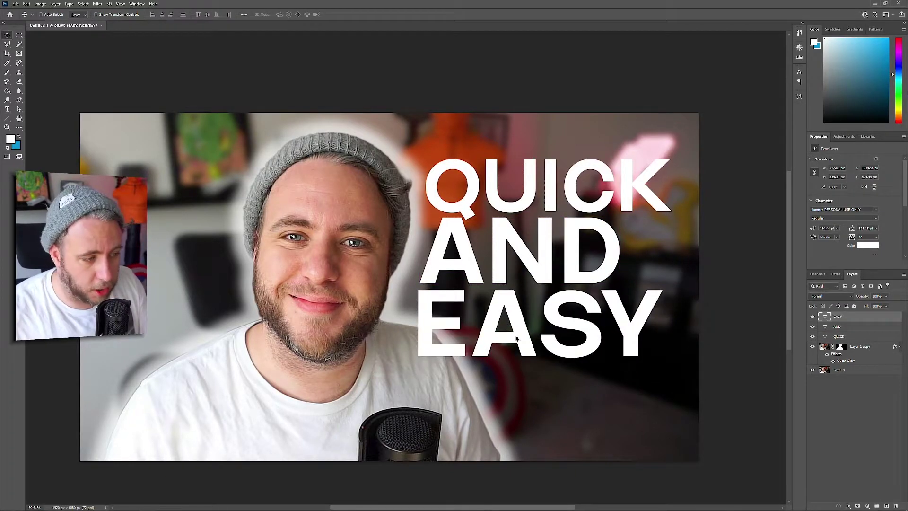
Duplicate the "EASY" line directly below itself and change the copy's text to "THUMBNAIL"
left_click_drag(515, 334, 515, 403)
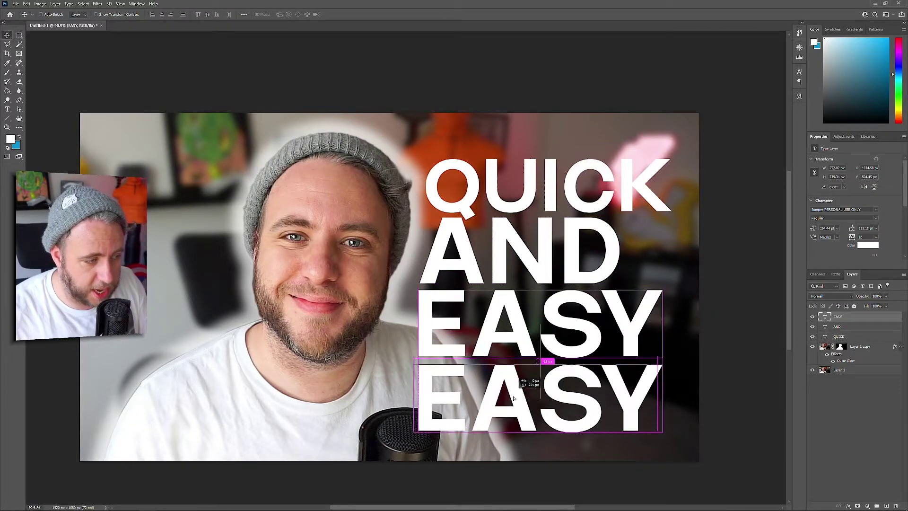
left_click_drag(515, 404, 515, 408)
type("THUM")
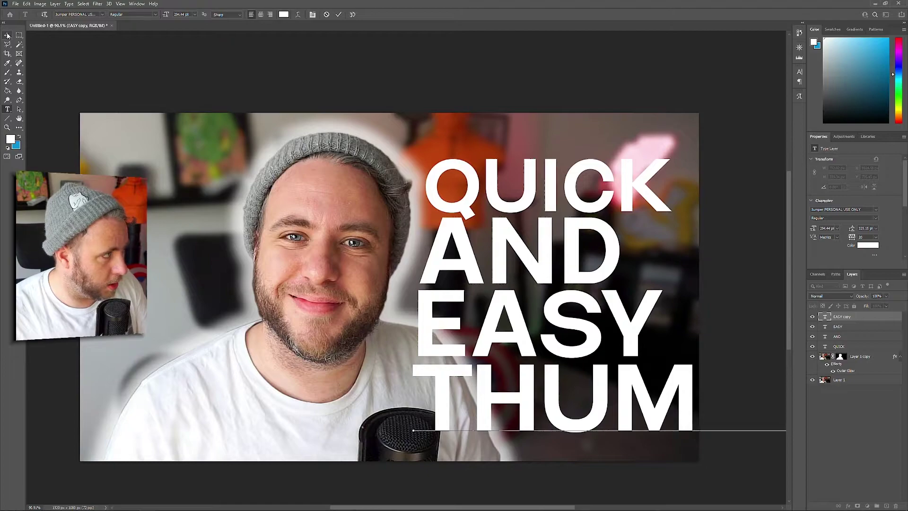
left_click(8, 35)
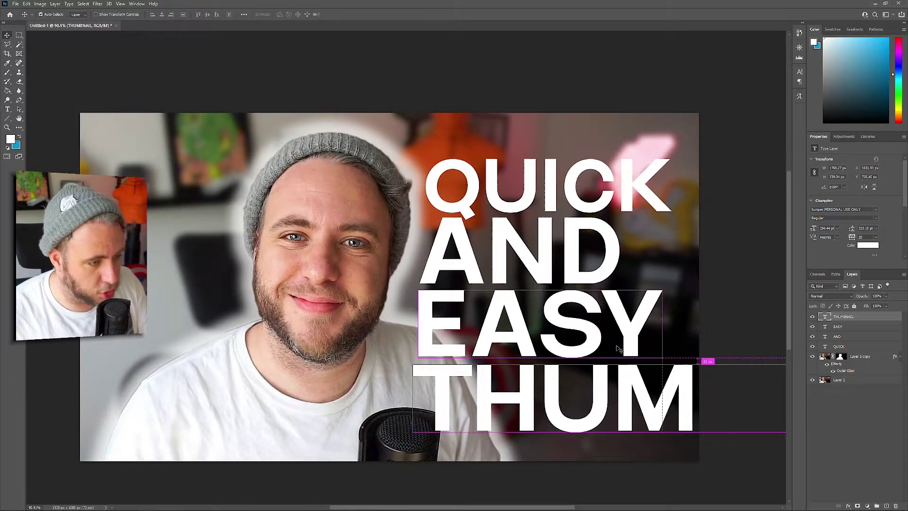
Scale the "THUMBNAIL" text down to about 123 pt and place it directly beneath "EASY" at a similar width
key("ctrl+t")
left_click_drag(584, 422, 305, 413)
left_click_drag(305, 423, 586, 369)
scroll(474, 331, "up", 5)
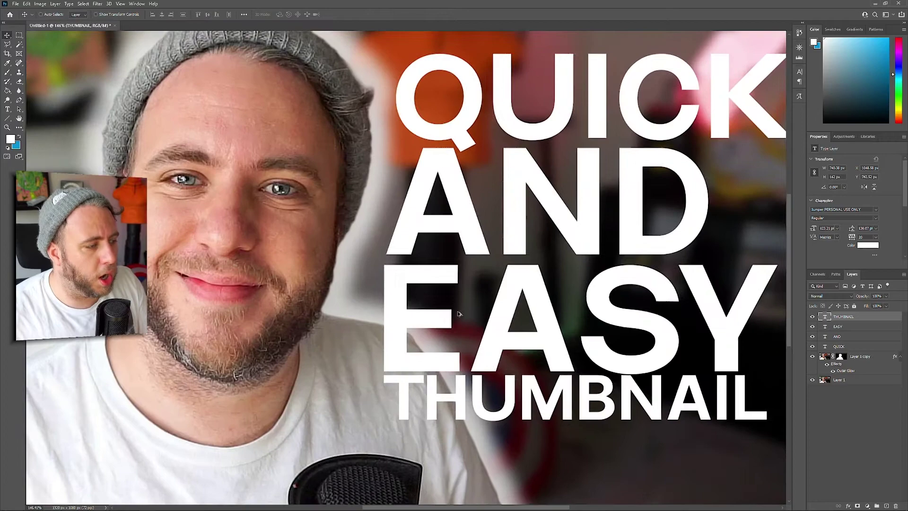
Show the rulers and place two vertical guides, one at each side edge of the "EASY" line
left_click_drag(503, 276, 480, 352)
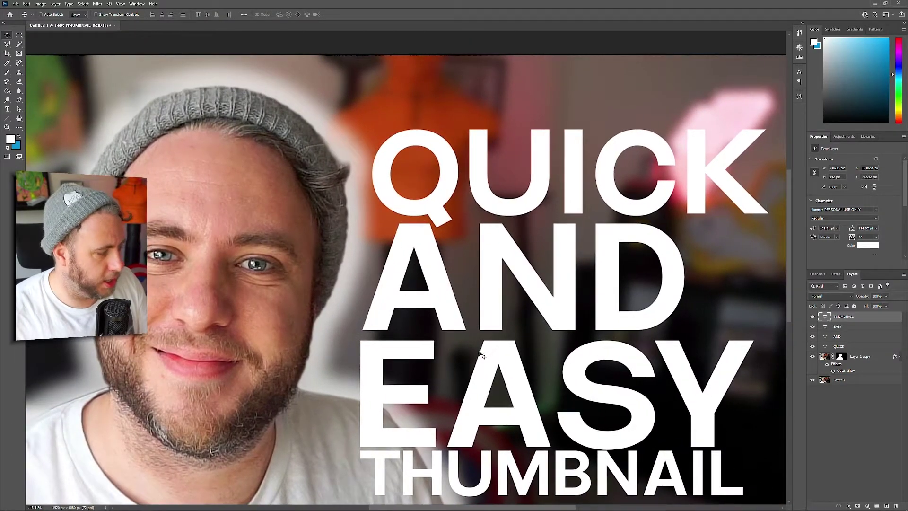
key("ctrl+r")
left_click_drag(29, 280, 365, 325)
key("space")
left_click_drag(406, 331, 366, 278)
left_click_drag(29, 330, 682, 333)
key("space")
left_click_drag(683, 333, 671, 383)
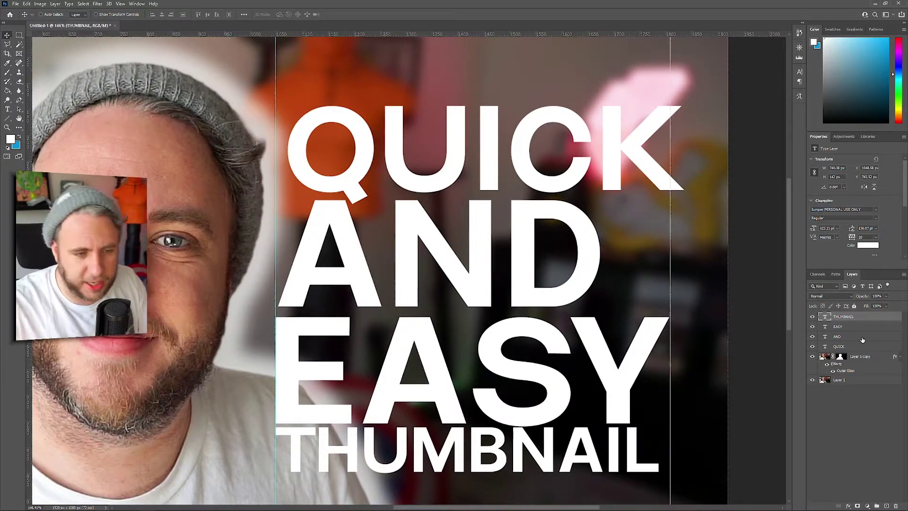
Move and slightly scale the "QUICK" text to fit between the two guides, then raise it a little above "AND"
left_click(860, 350)
left_click_drag(423, 164, 410, 165)
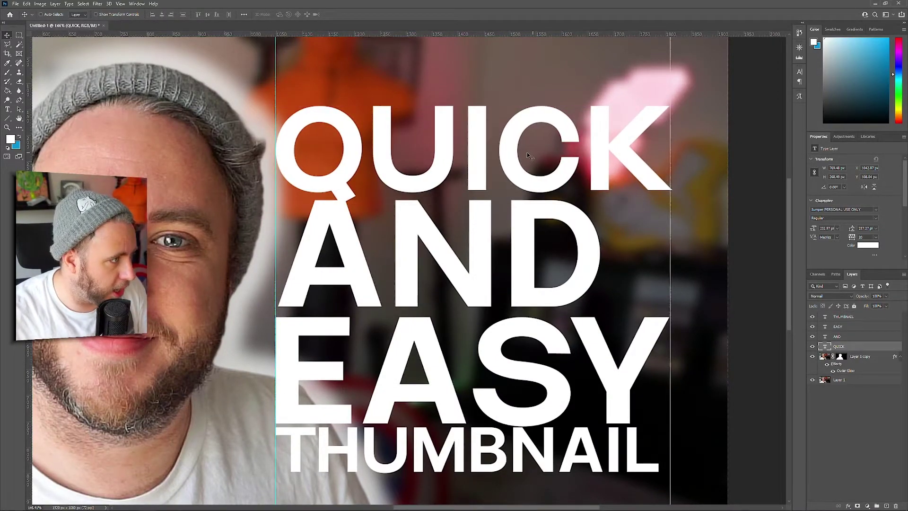
key("ctrl+t")
left_click_drag(673, 88, 669, 91)
key("Return")
left_click_drag(457, 162, 457, 156)
Nudge the "AND" text left by 3 px to line it up with the left guide
left_click(837, 340)
left_click_drag(469, 243, 470, 244)
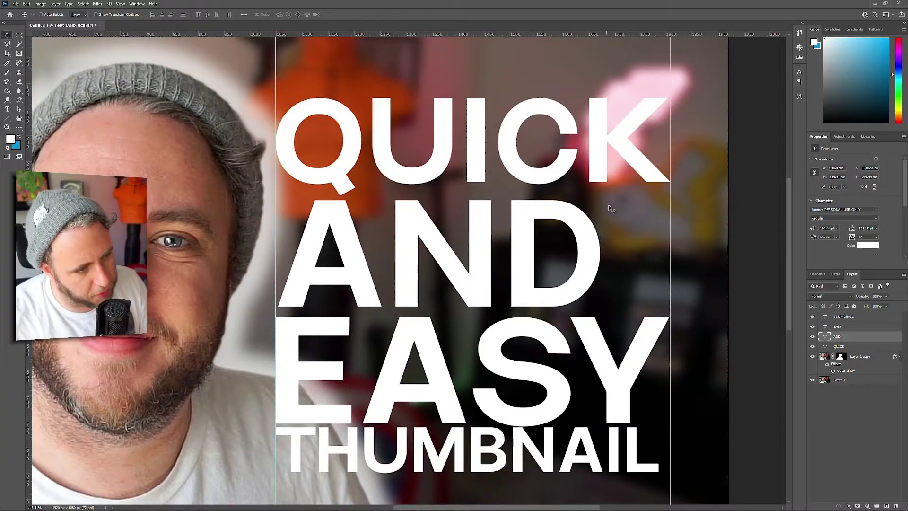
left_click_drag(537, 315, 551, 265)
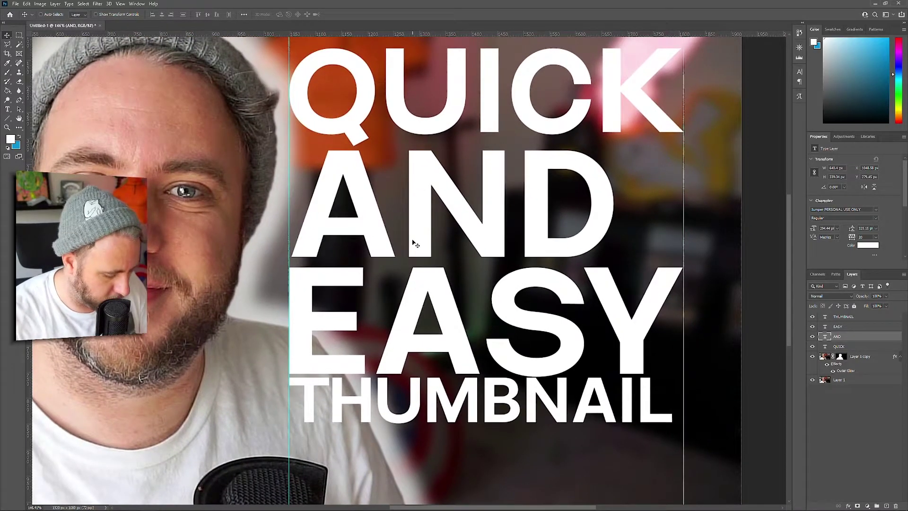
key("Left")
key("Left")
key("Left")
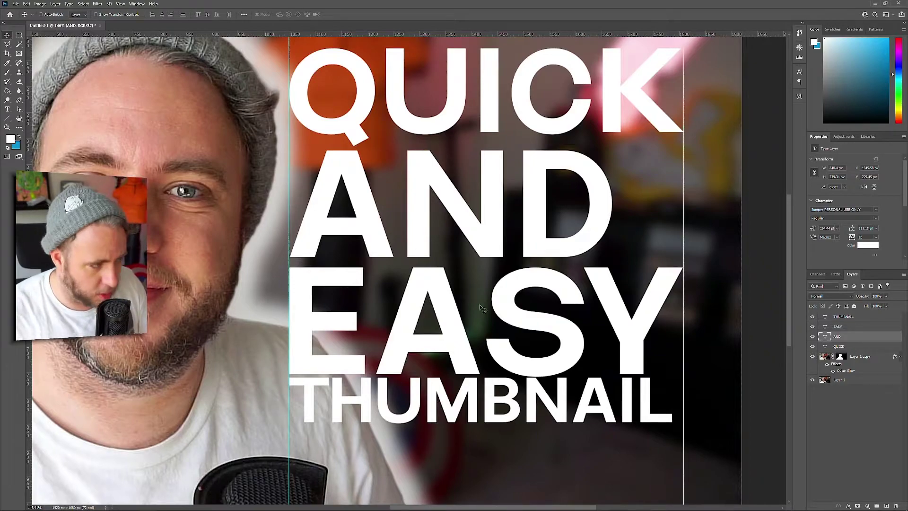
Move the "EASY" text slightly up, closer to "AND", keeping it between the two guides
left_click(838, 326)
left_click_drag(314, 314, 314, 305)
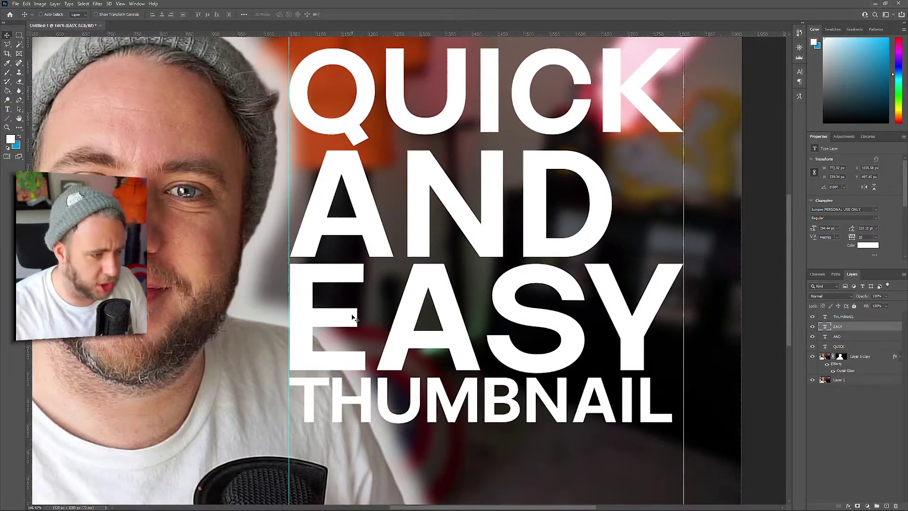
left_click_drag(522, 307, 522, 304)
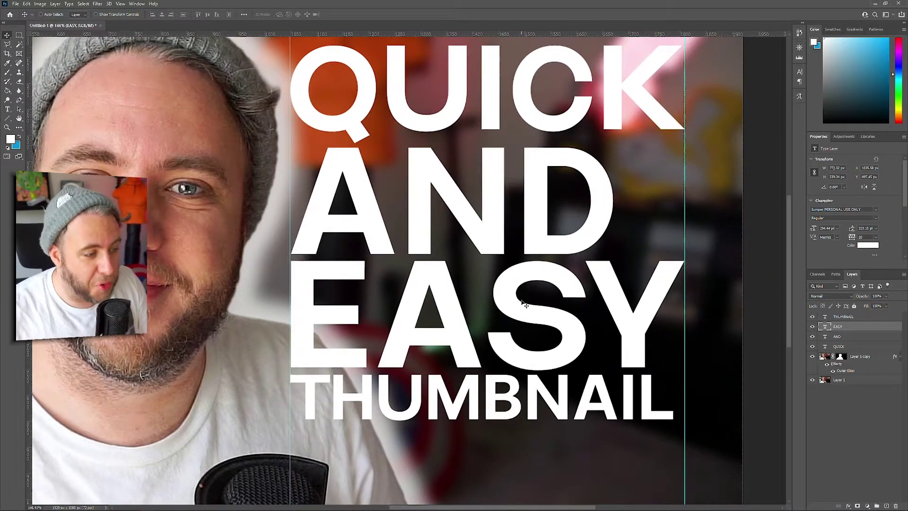
Enlarge the "THUMBNAIL" text to about 127 pt so that it spans to the right guide
left_click(845, 318)
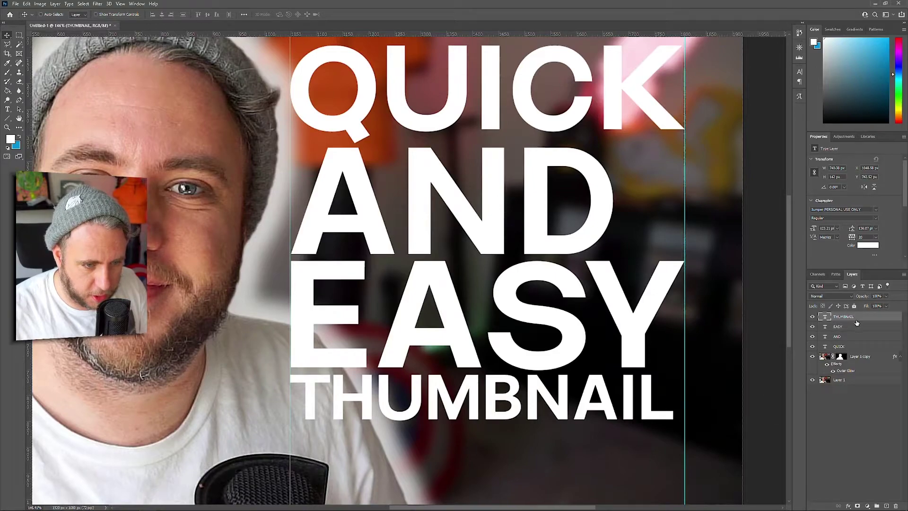
key("ctrl+t")
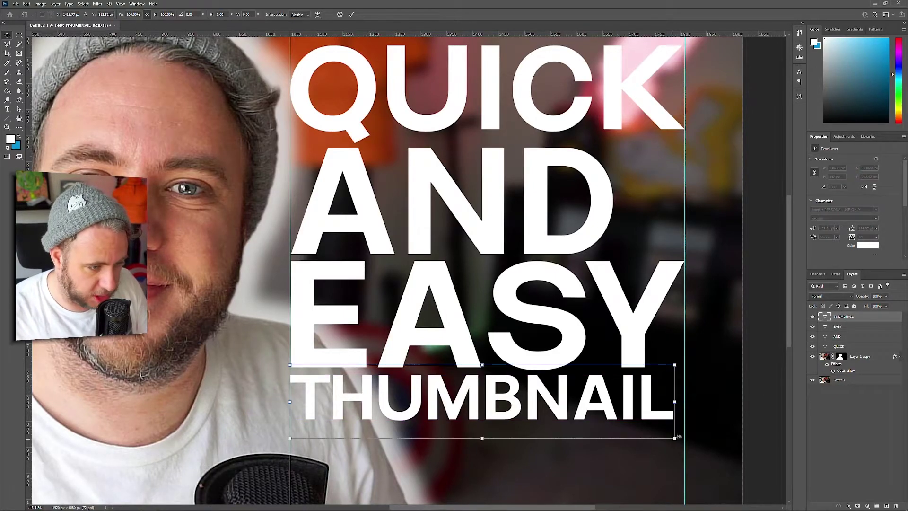
left_click_drag(675, 441, 653, 464)
key("Return")
Clear all guides from the canvas
scroll(376, 392, "up", 2)
scroll(376, 392, "down", 1)
scroll(623, 384, "down", 5)
scroll(634, 436, "up", 1)
scroll(634, 436, "down", 1)
left_click_drag(616, 410, 597, 327)
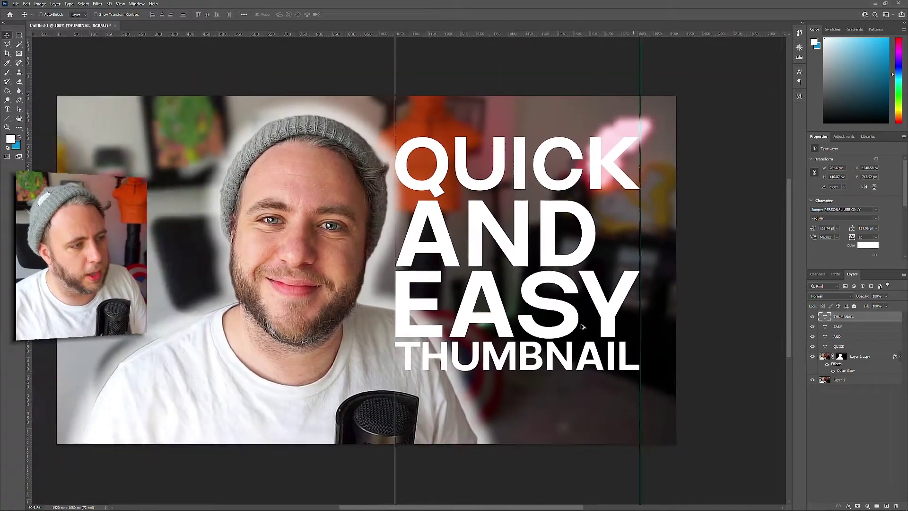
scroll(511, 228, "down", 1)
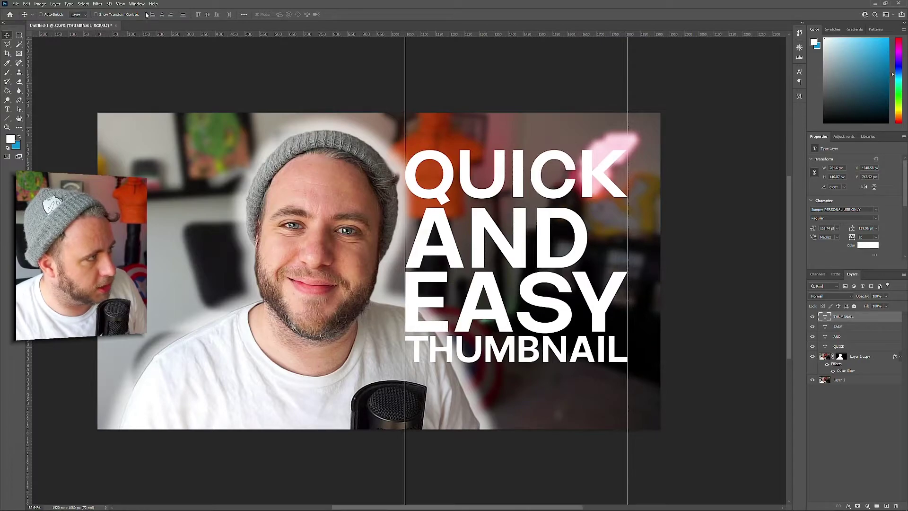
left_click(120, 4)
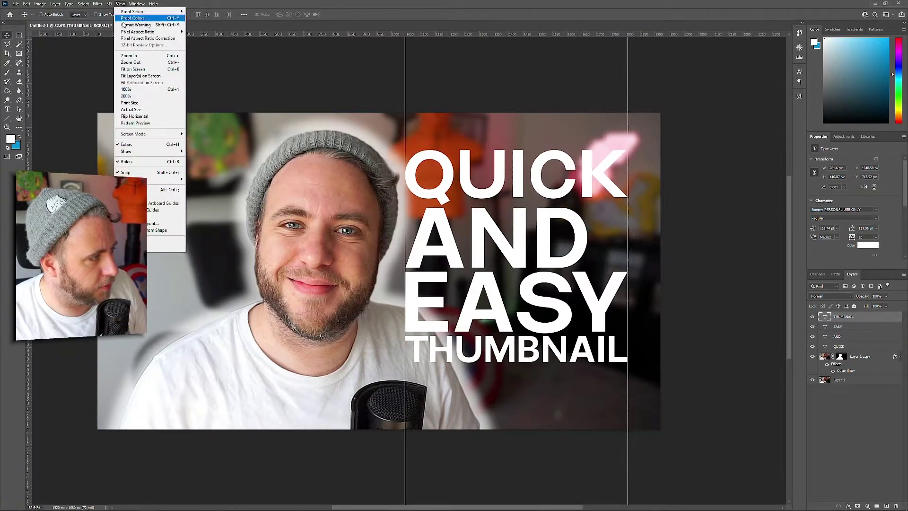
left_click(148, 196)
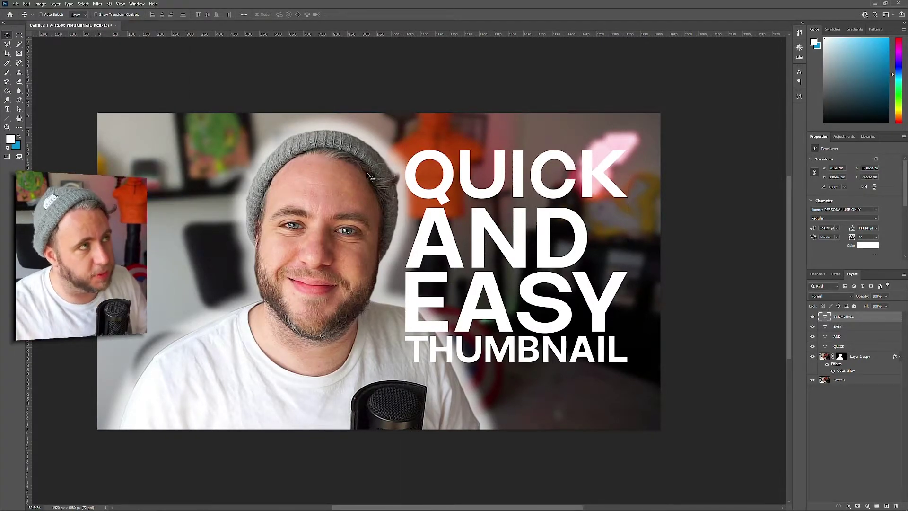
Draw a closed rectangular shape of about 829 by 742 px around the four text lines with the Pen tool
left_click_drag(545, 255, 538, 234)
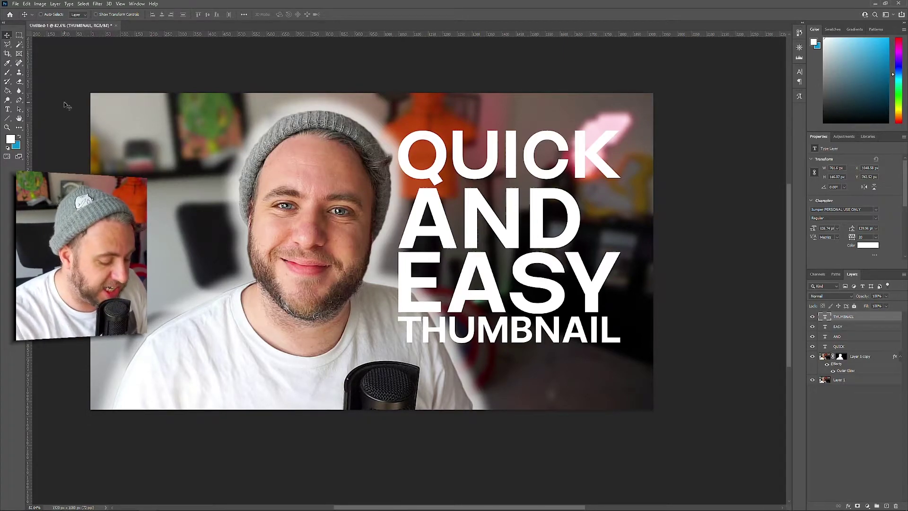
key("p")
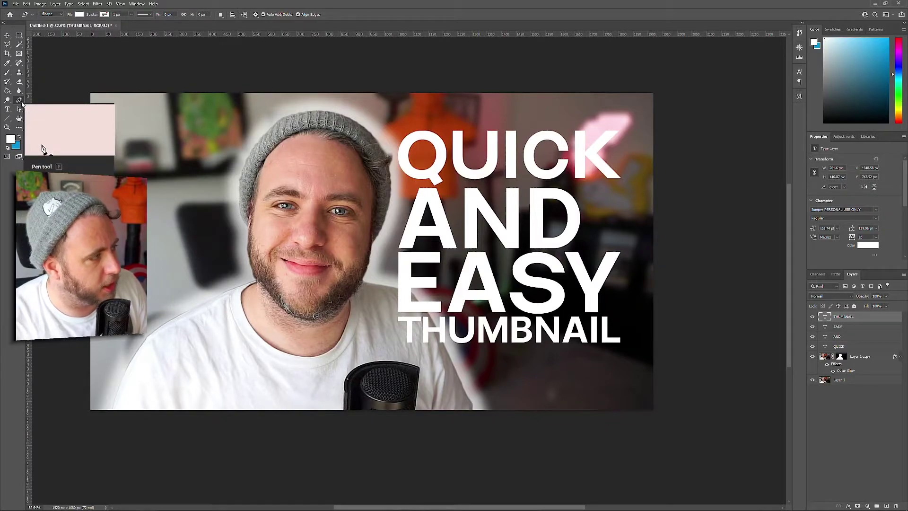
left_click(390, 129)
left_click(389, 347)
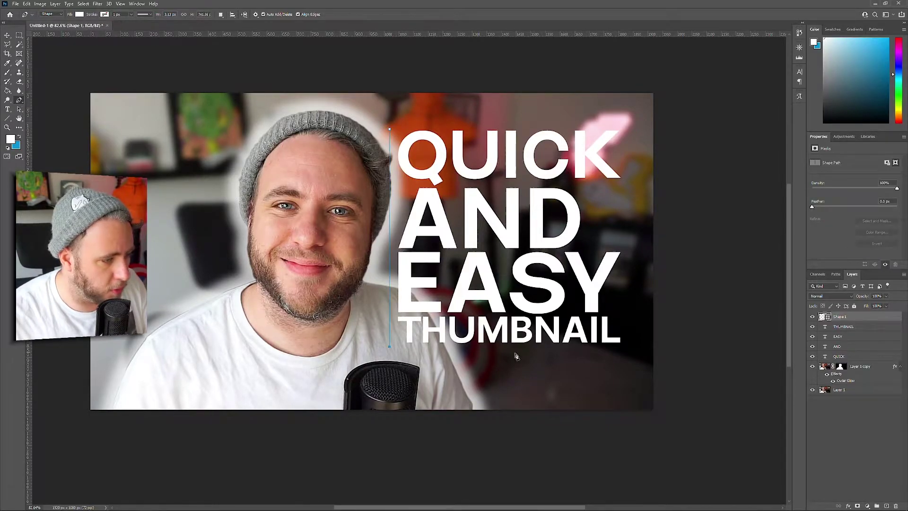
left_click(633, 346)
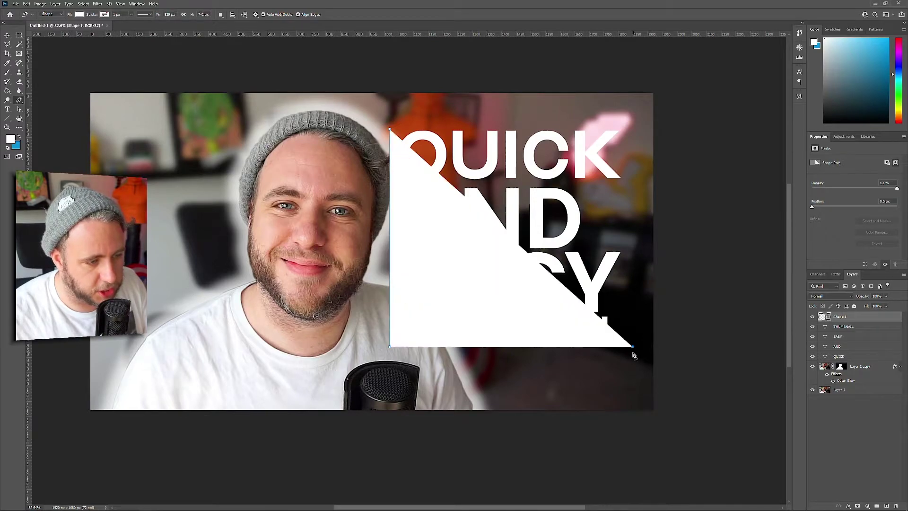
left_click(633, 129)
left_click(390, 129)
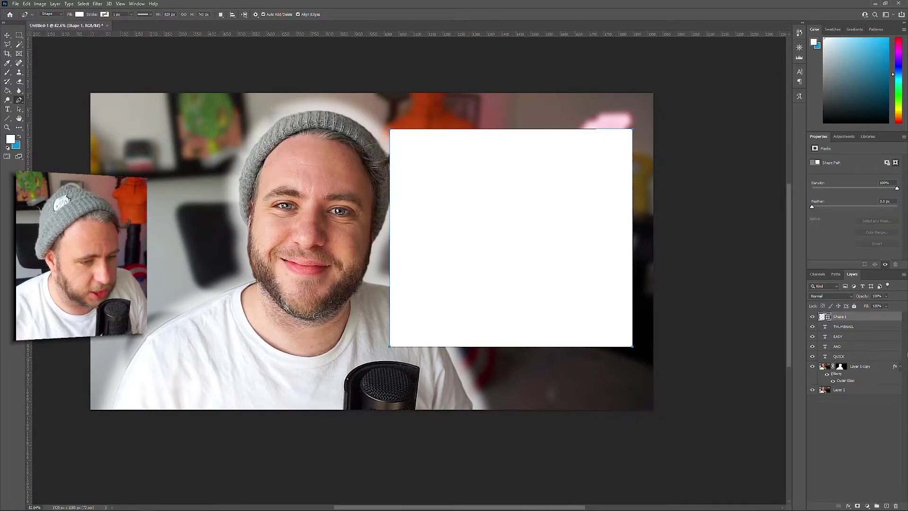
Fill the rectangle with the recently used blue and move its layer beneath the four text layers
left_click(78, 14)
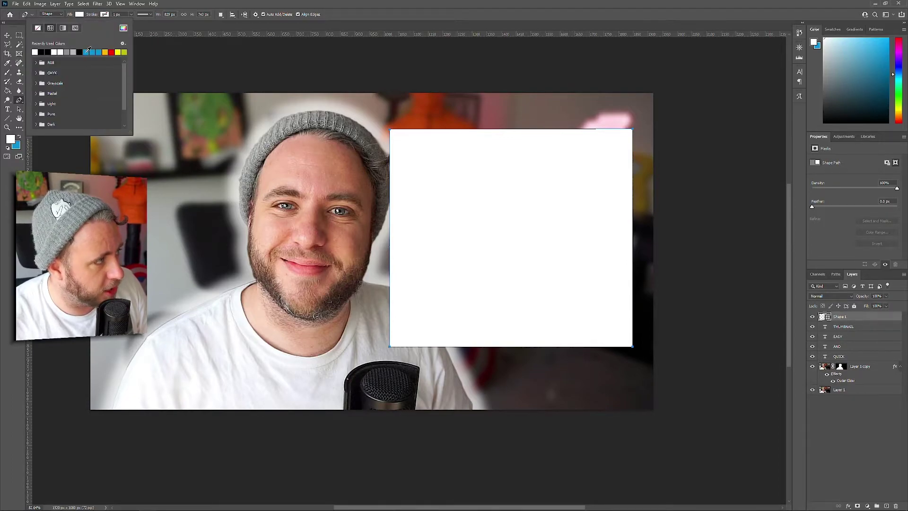
left_click(87, 52)
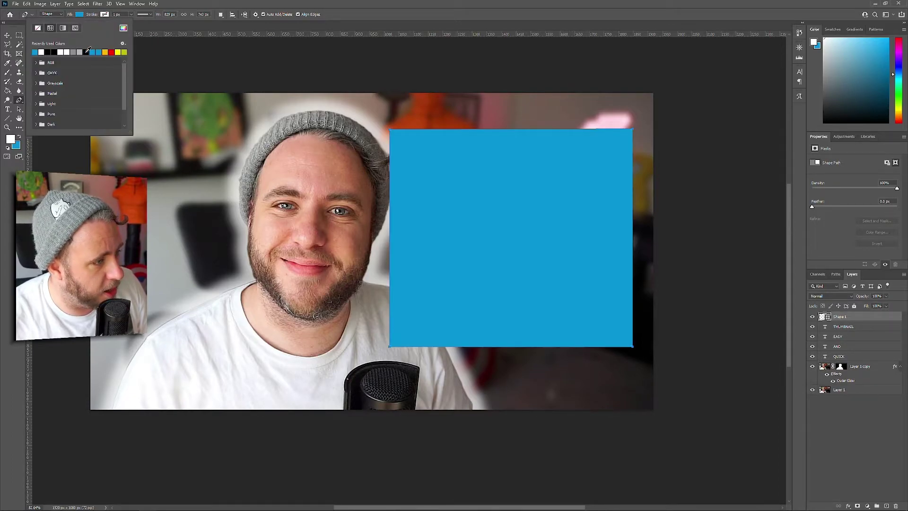
left_click(8, 36)
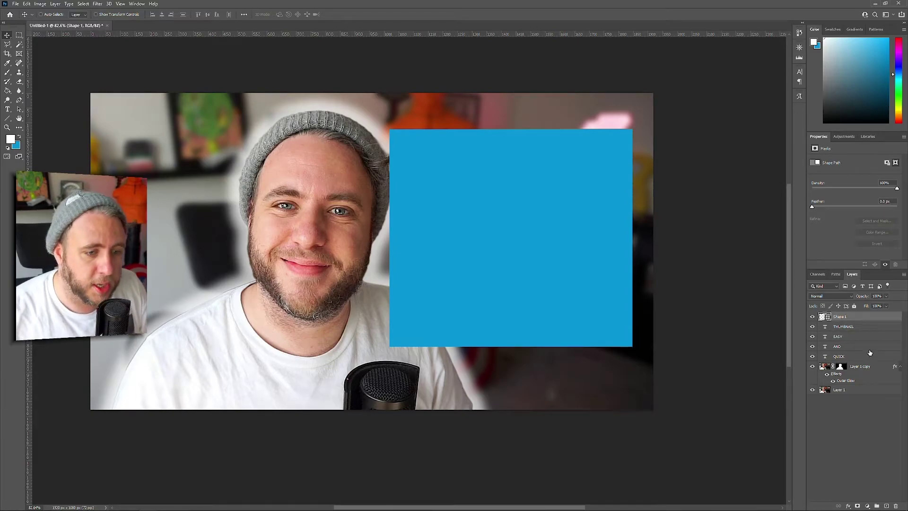
left_click_drag(843, 318, 844, 367)
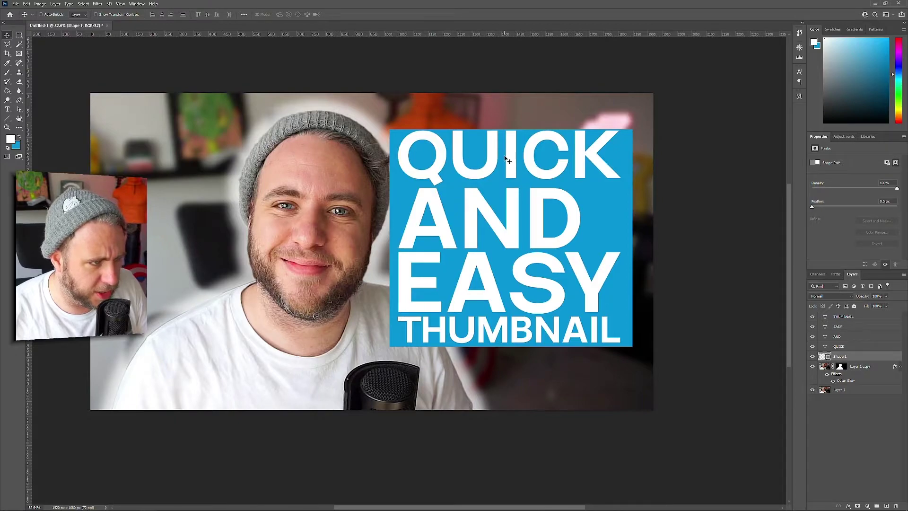
Even out the blue rectangle's margins around the text by raising its top edge slightly and pulling its right edge inward
key("ctrl+t")
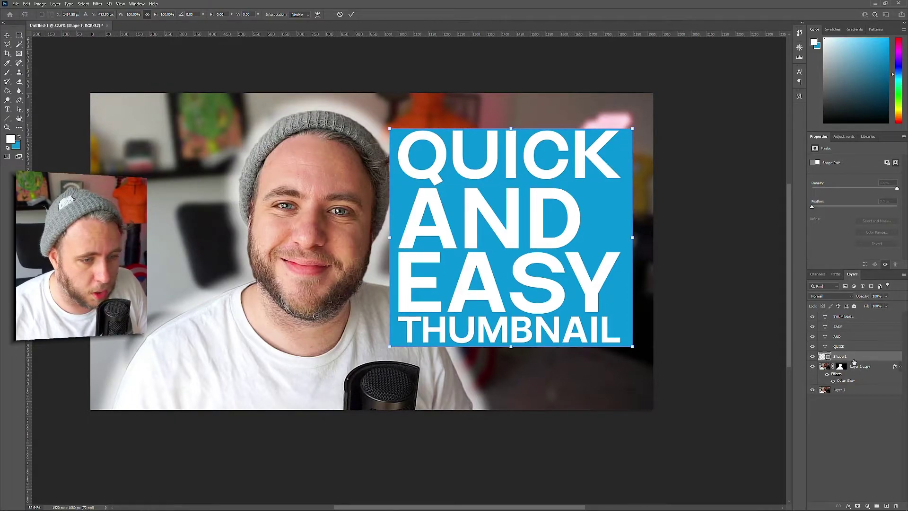
mouse_move(512, 128)
left_mouse_down()
mouse_move(514, 113)
mouse_move(512, 126)
left_mouse_up()
left_click_drag(632, 235, 626, 236)
key("Return")
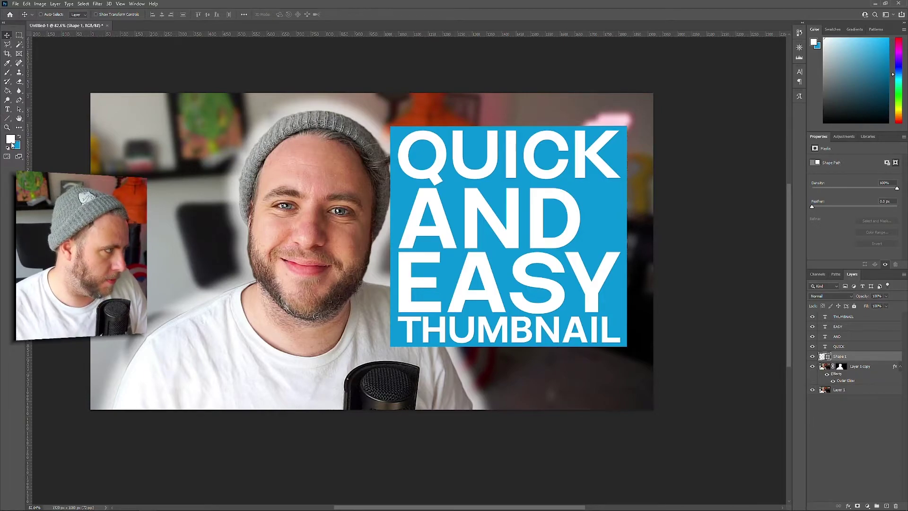
Pick a light green (#68fe72) and recolour the word QUICK with it
left_click(10, 139)
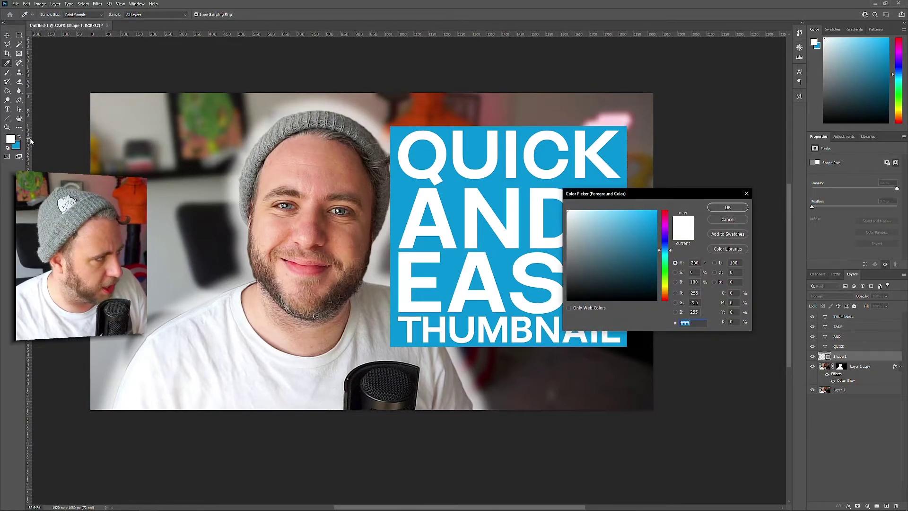
left_click(666, 270)
left_click_drag(584, 222, 618, 211)
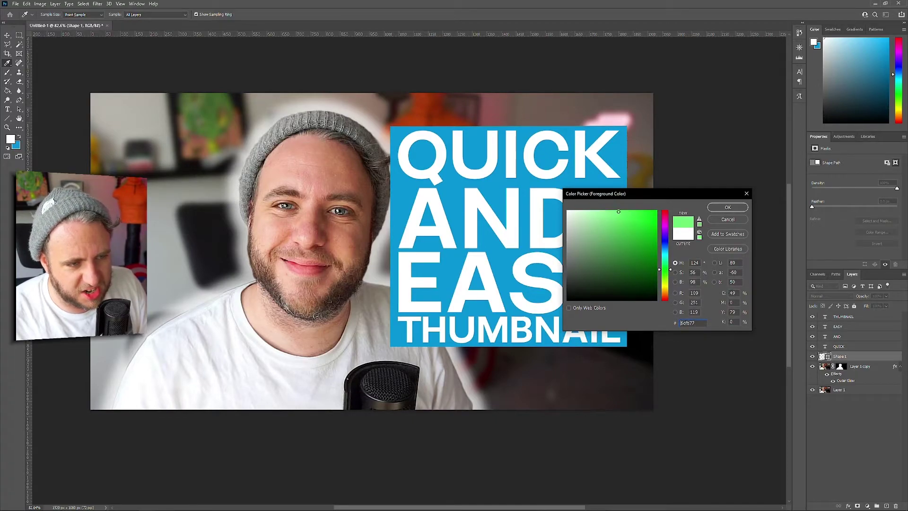
left_click(728, 207)
key("v")
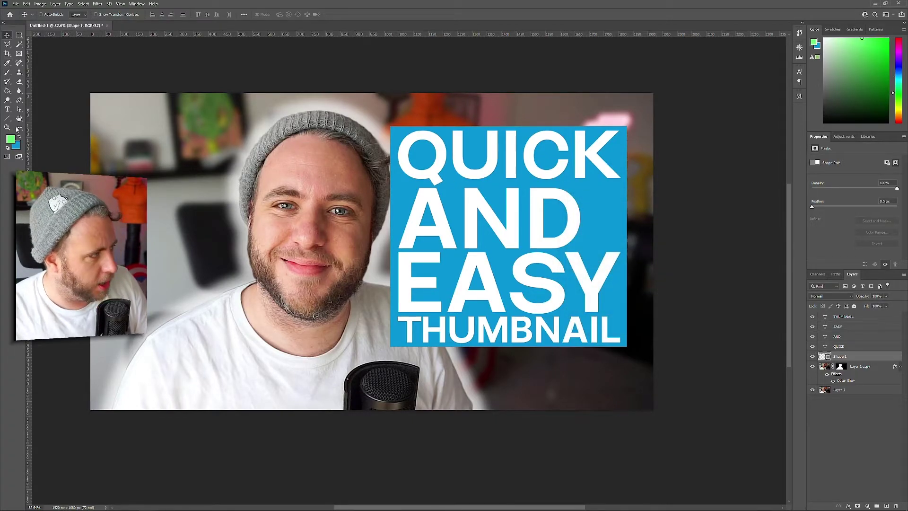
left_click(8, 109)
left_click_drag(398, 156, 619, 167)
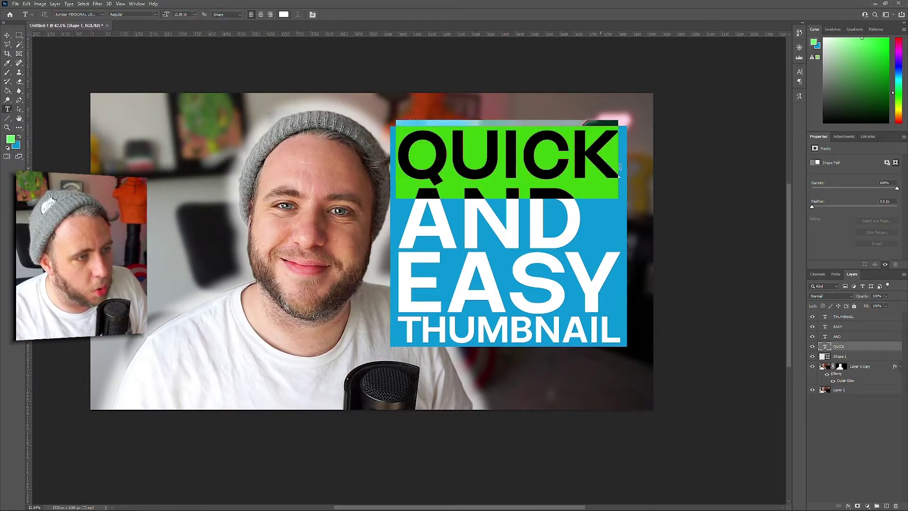
left_click(20, 137)
left_click(19, 136)
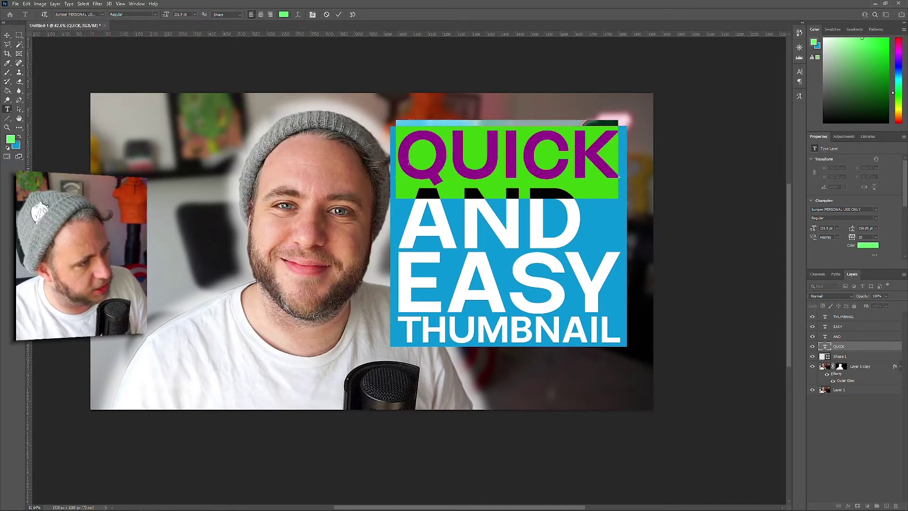
left_click(7, 35)
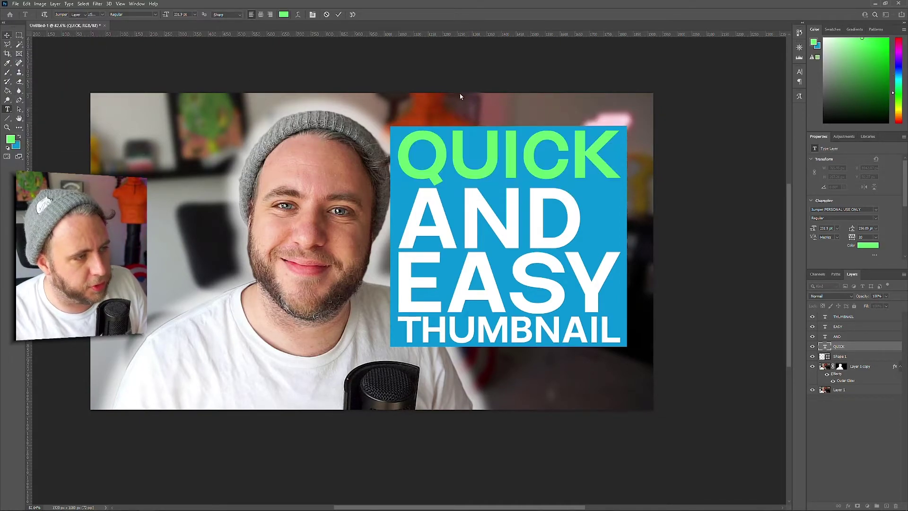
Pick a bright red (#ff3d3d) and recolour the word THUMBNAIL with it
left_click(11, 139)
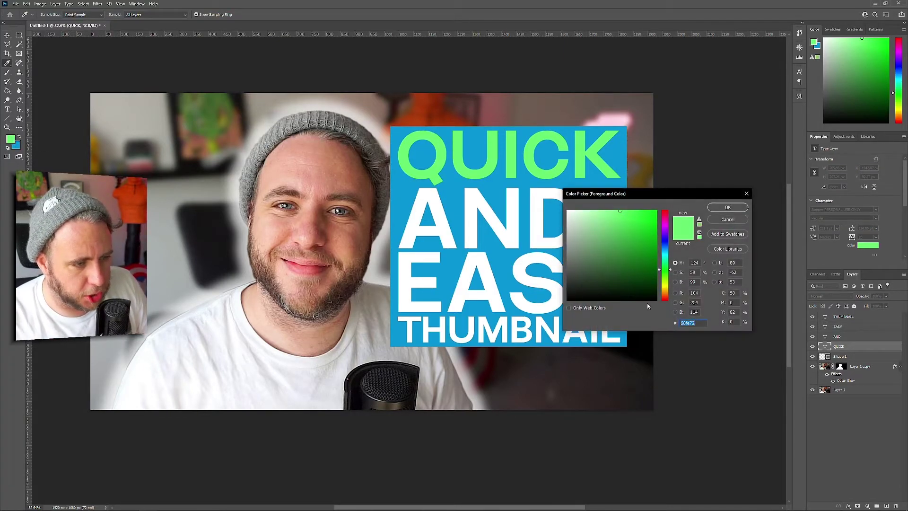
left_click(691, 322)
type("ff4f4f")
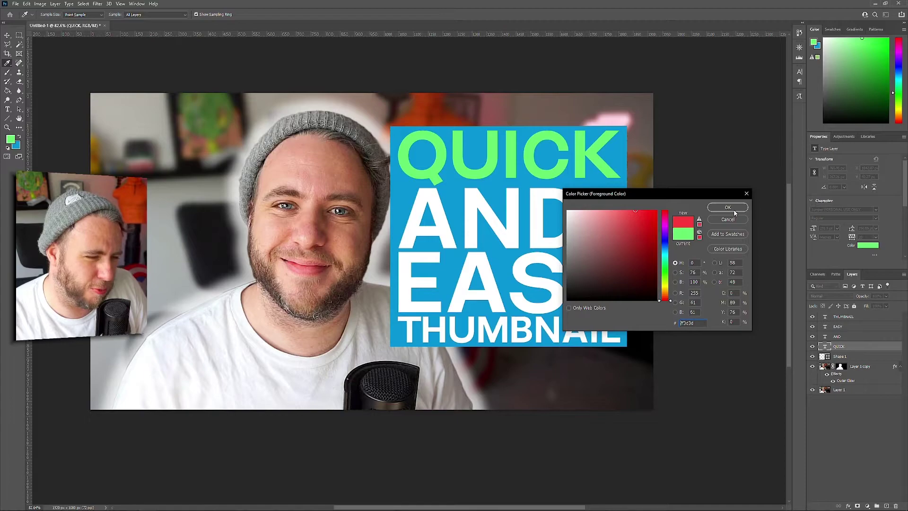
key("Return")
left_click(7, 109)
left_click_drag(398, 331, 622, 339)
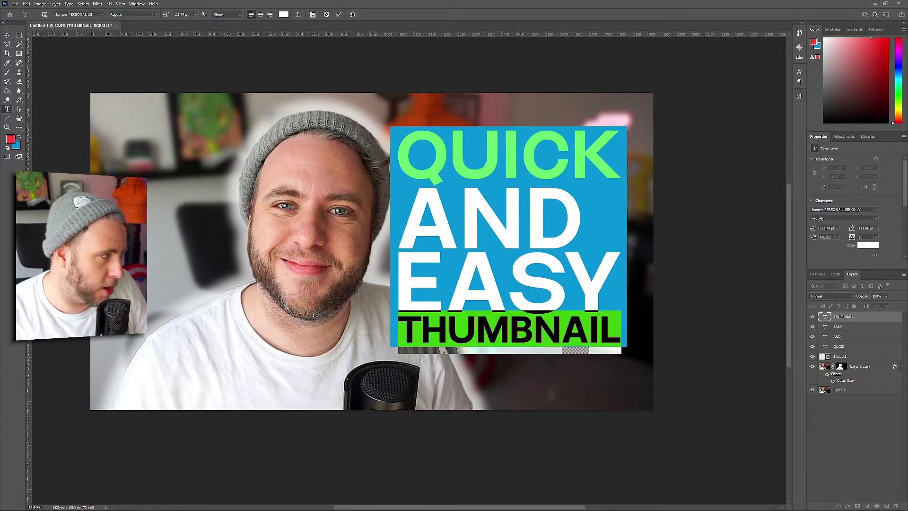
left_click(20, 138)
left_click(20, 138)
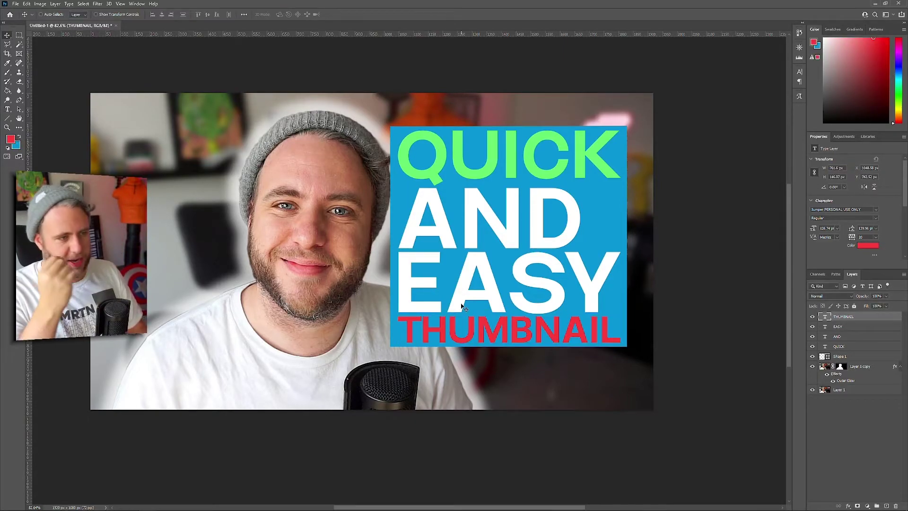
Enlarge the cut-out and blurred background layers together and reposition them so the man sits slightly further left and the photo fills the canvas
left_click(623, 359, "ctrl")
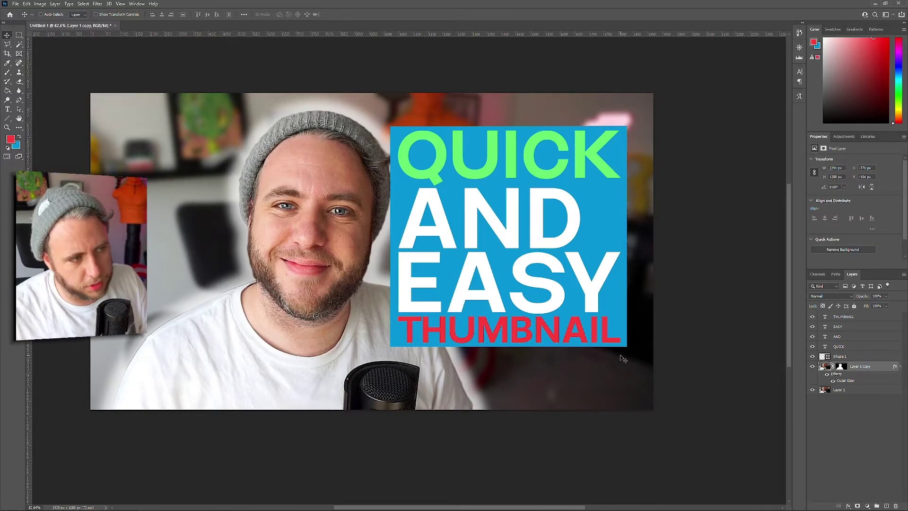
left_click(829, 391, "shift")
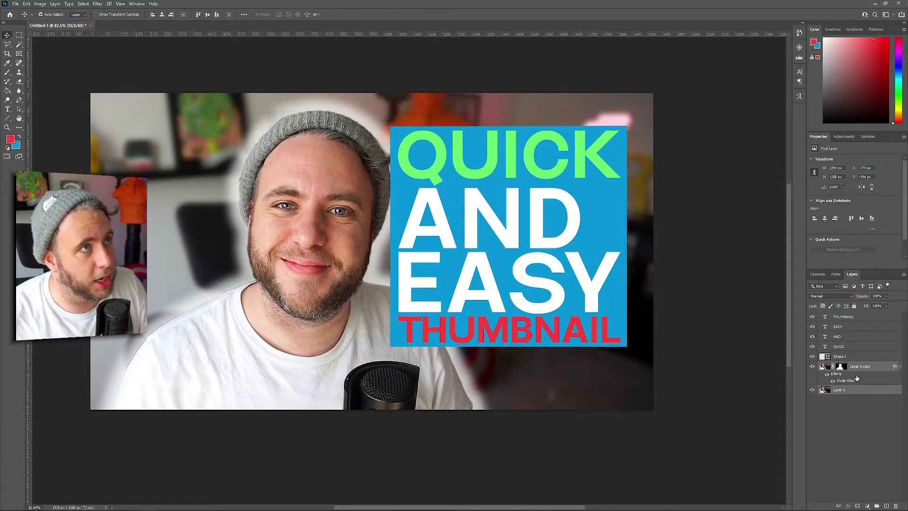
key("ctrl+t")
left_click_drag(378, 316, 554, 320)
left_click_drag(160, 445, 122, 461)
left_click_drag(389, 391, 377, 388)
left_click_drag(530, 265, 400, 268)
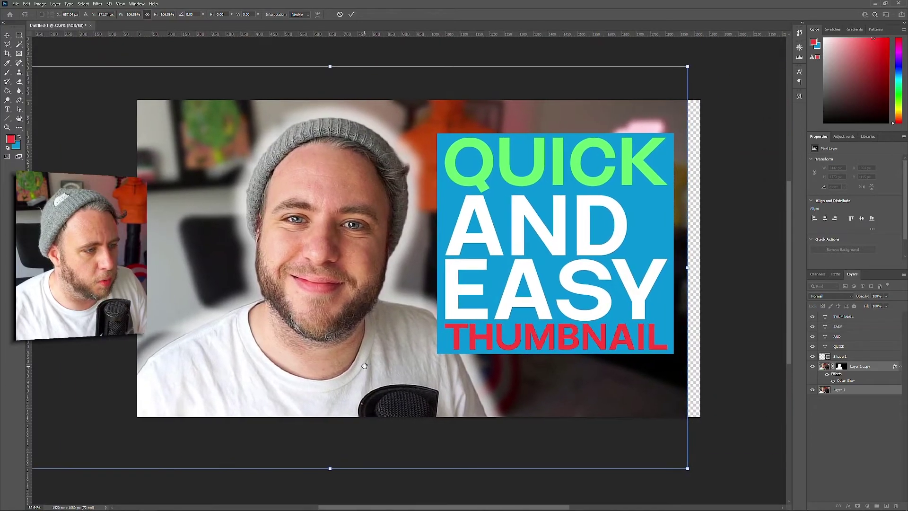
left_click_drag(687, 67, 704, 57)
left_click_drag(282, 118, 278, 138)
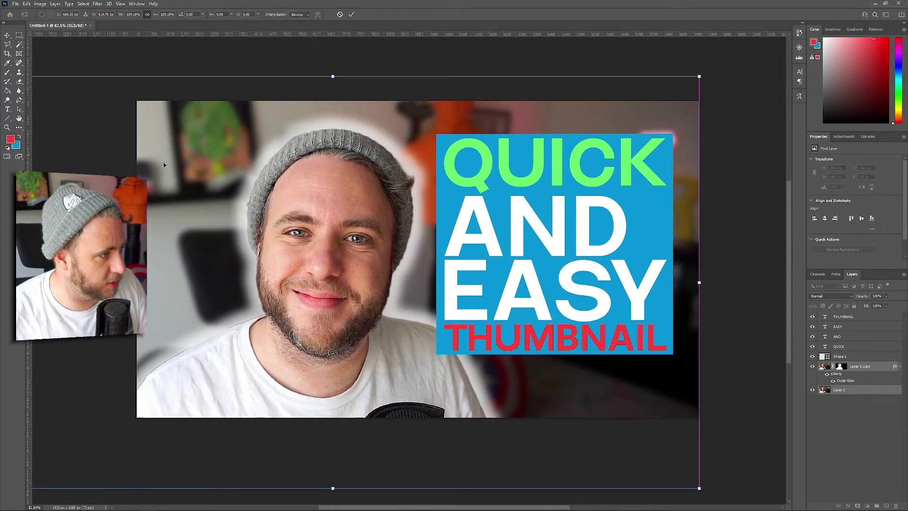
left_click_drag(192, 187, 324, 200)
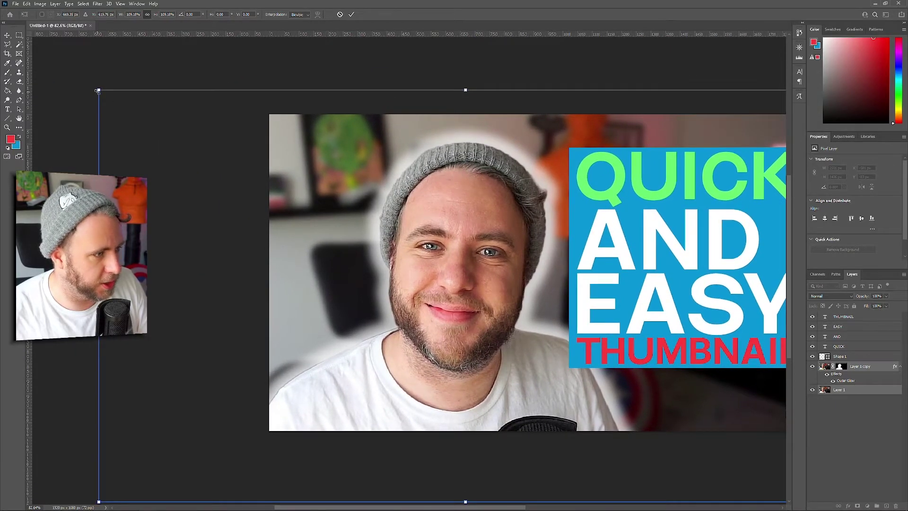
left_click_drag(98, 90, 72, 73)
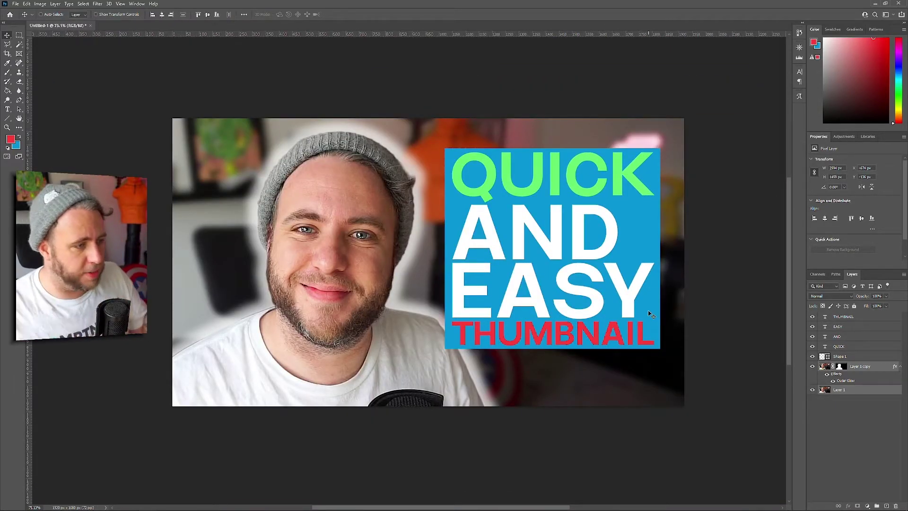
Group the four text layers with the blue box and shift the group slightly up and to the left
left_click(847, 356)
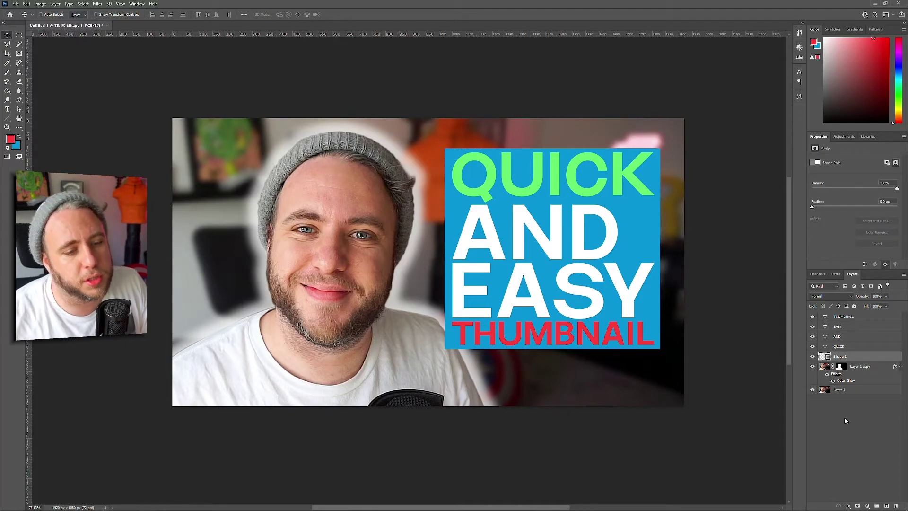
left_click(849, 317, "shift")
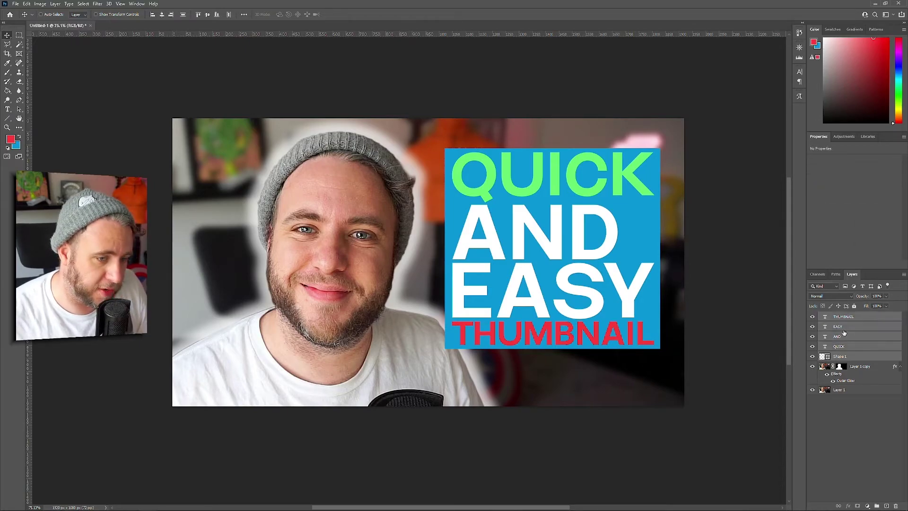
left_click(878, 506)
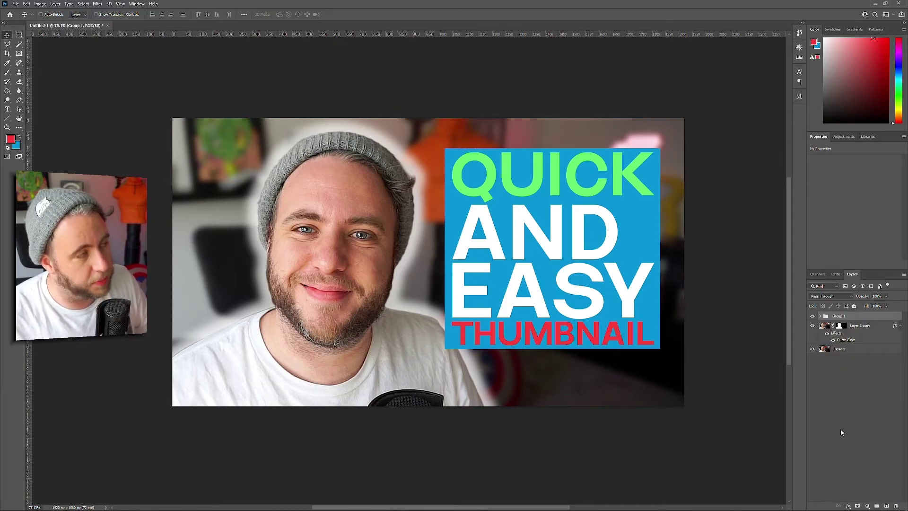
left_click_drag(522, 279, 560, 248)
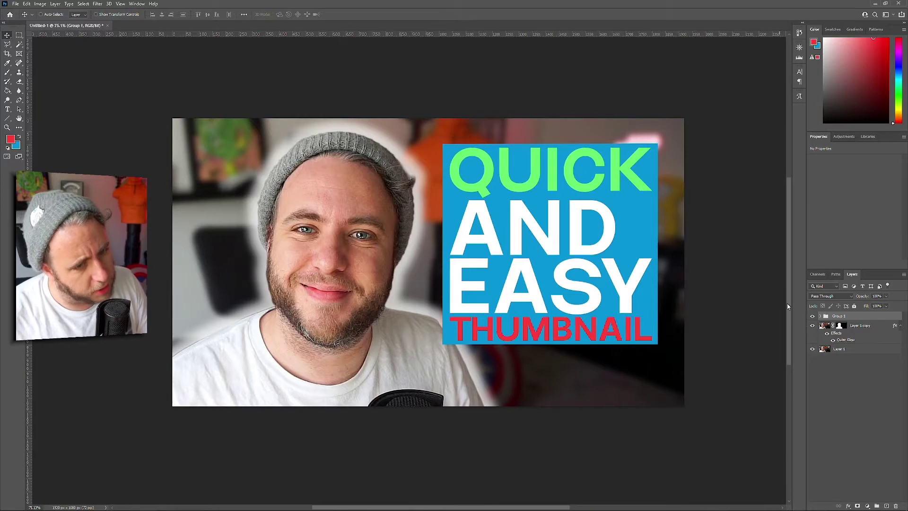
Rename the new layer group as Text and Box
double_click(839, 316)
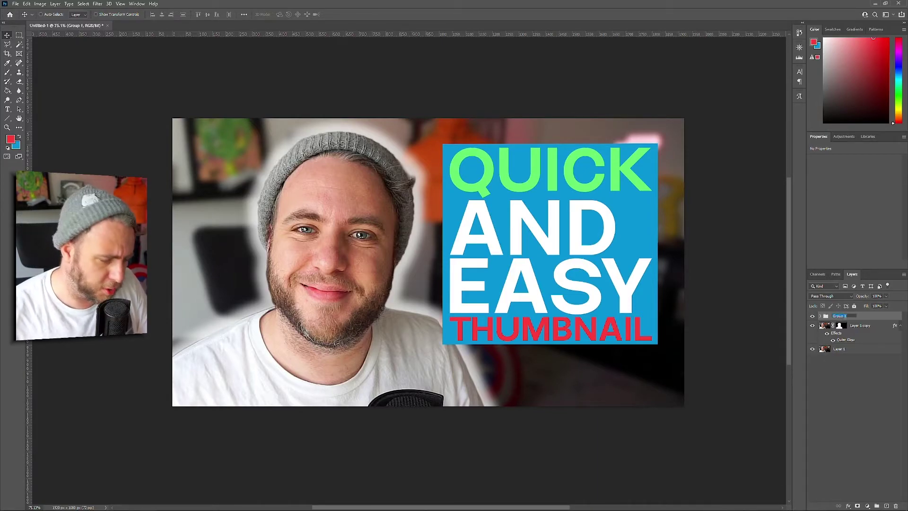
type("Text and Box")
key("Return")
Skew the Text and Box group horizontally by about 5.5 degrees so its top leans right, and keep it beside the man
key("ctrl+t")
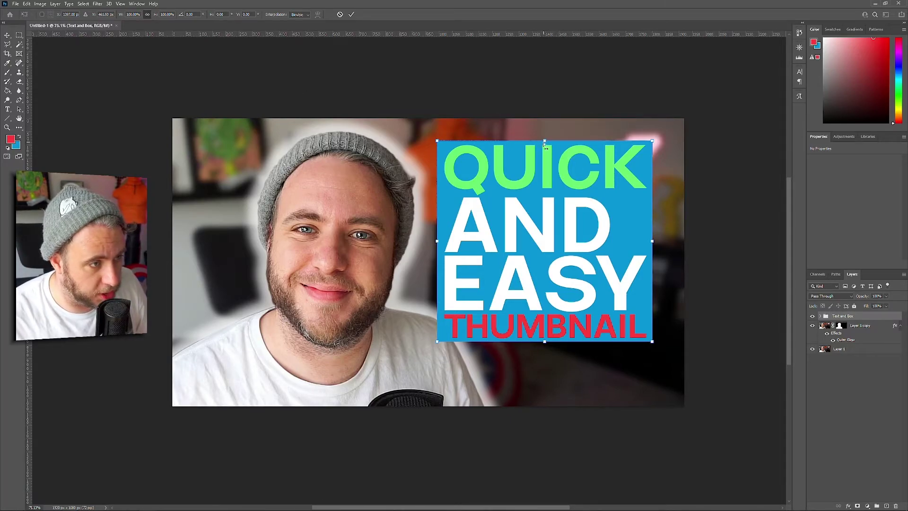
left_click_drag(546, 146, 564, 143)
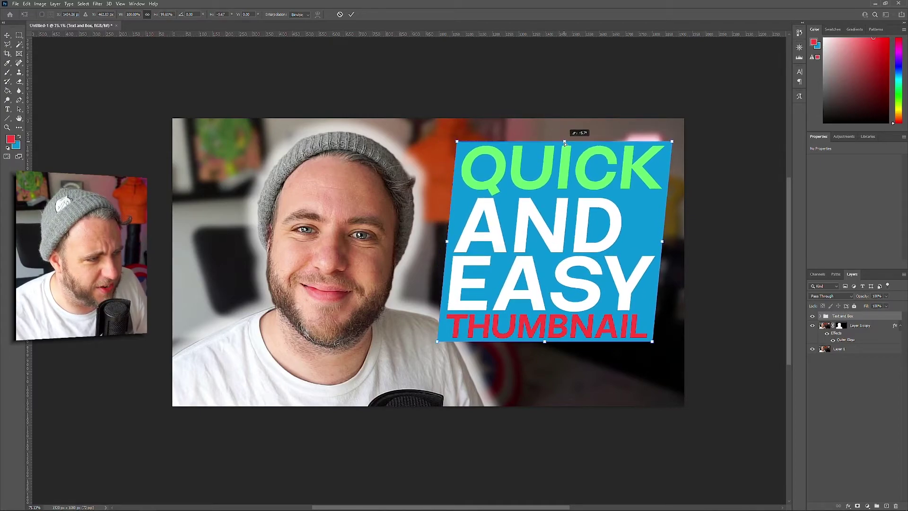
key("Return")
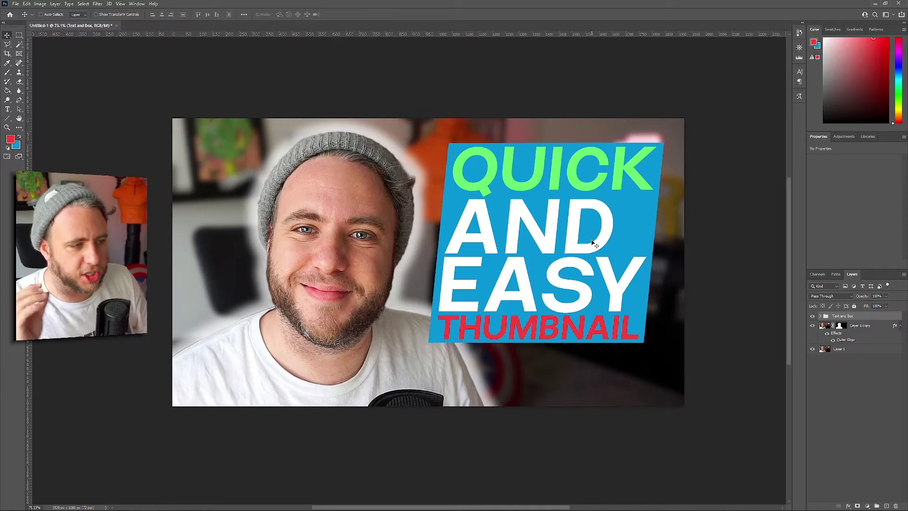
scroll(558, 281, "down", 2)
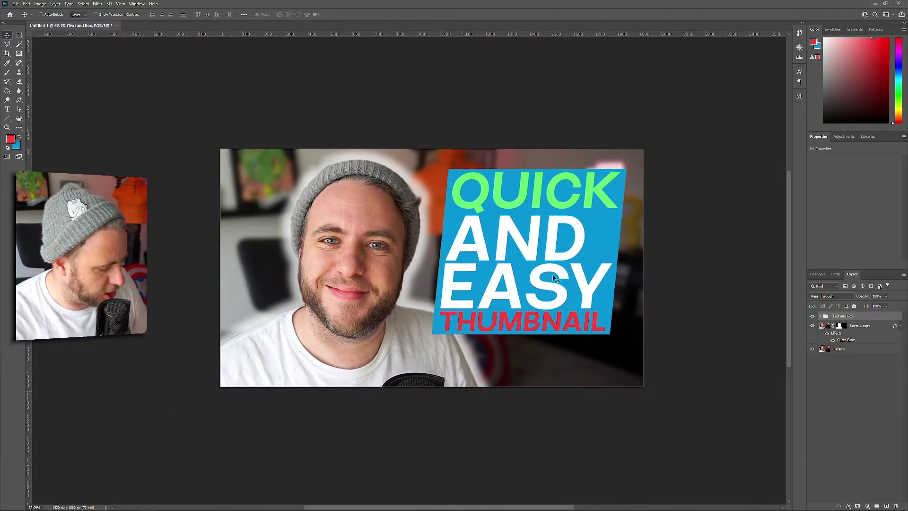
scroll(554, 278, "up", 2)
key("ctrl")
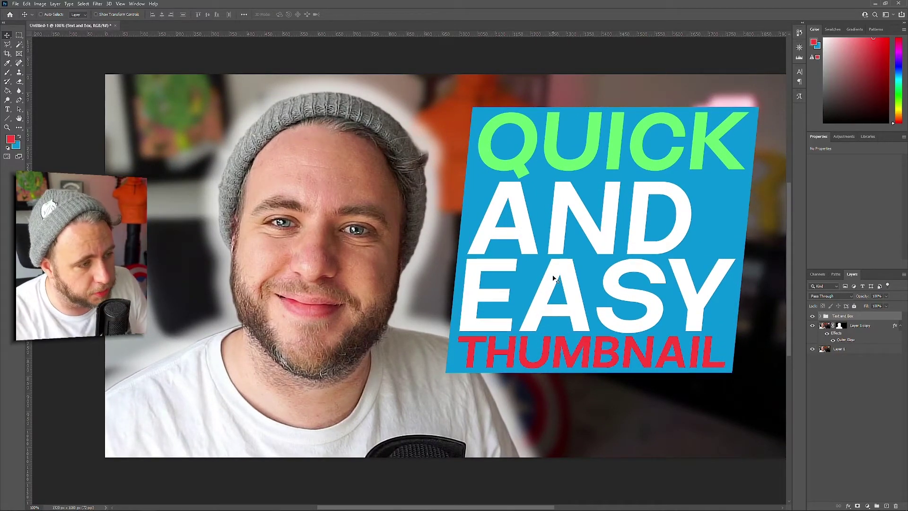
mouse_move(564, 265)
left_mouse_down()
mouse_move(539, 272)
mouse_move(546, 289)
mouse_move(556, 277)
left_mouse_up()
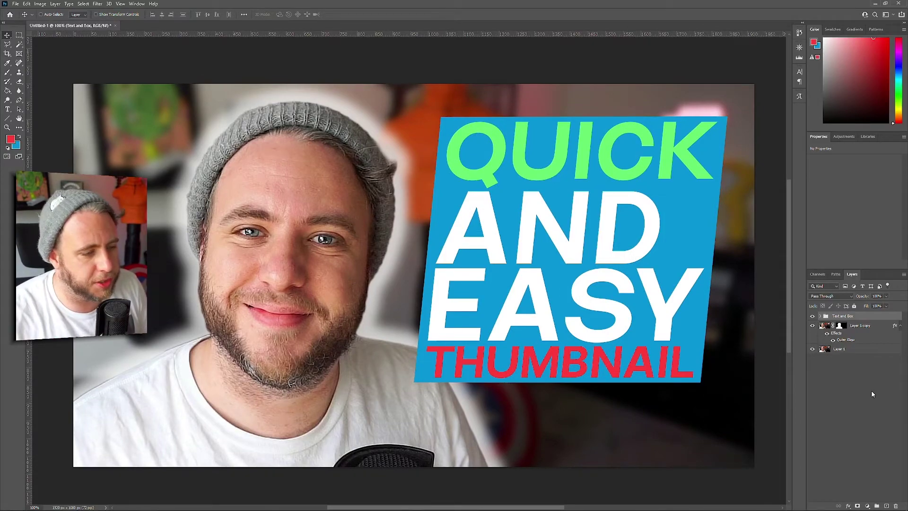
Add a Brightness/Contrast adjustment layer above the cut-out layer with brightness 15 and contrast 26
left_click(869, 330)
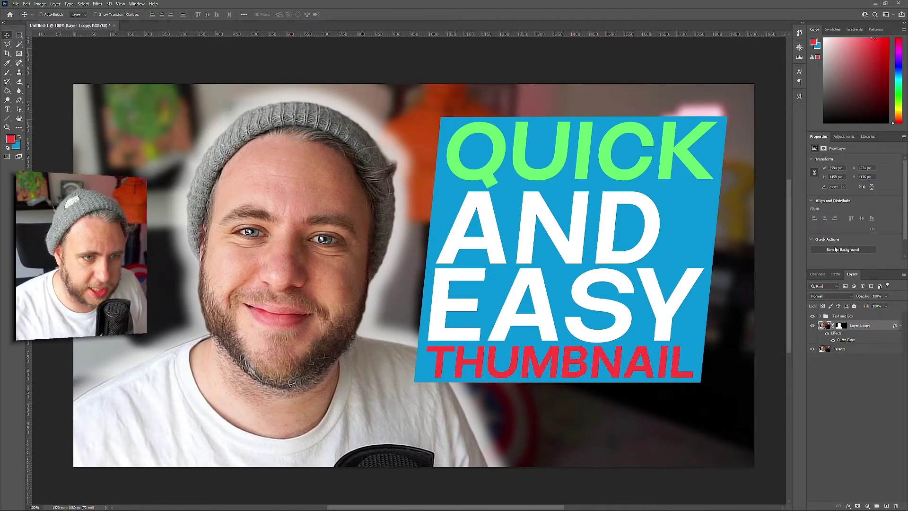
left_click(841, 138)
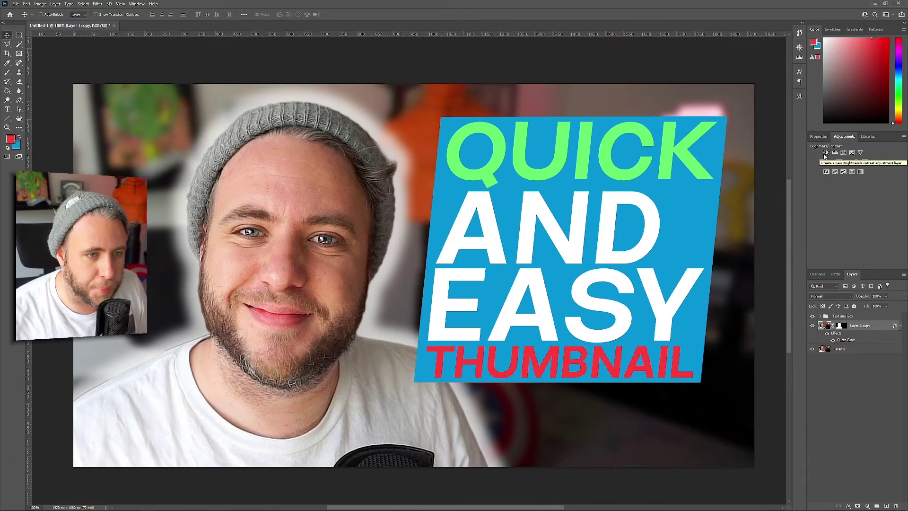
left_click(826, 153)
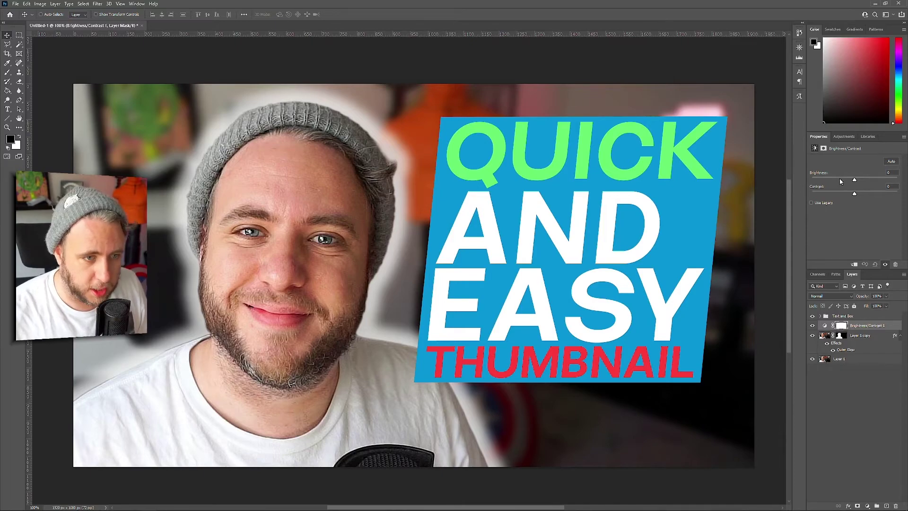
left_click_drag(858, 181, 866, 196)
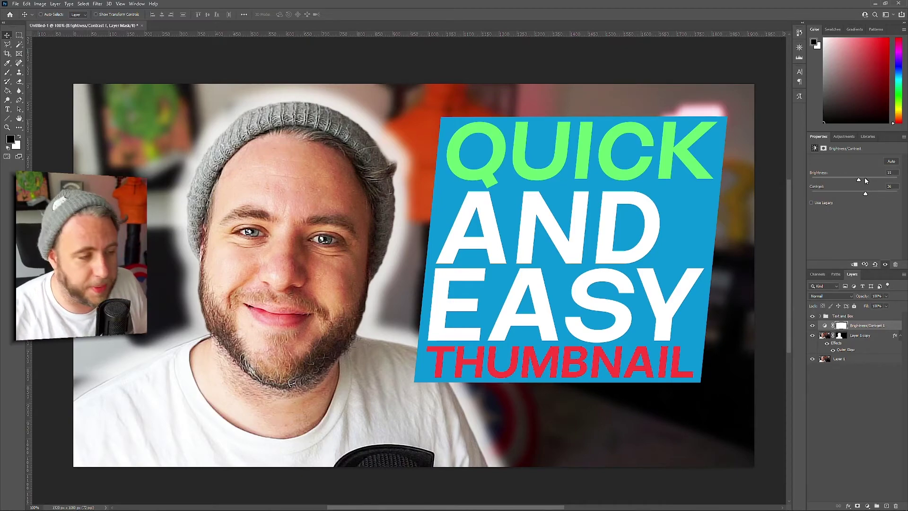
Compare the image with and without the Brightness/Contrast adjustment, and check the thumbnail at smaller and larger sizes
left_click(812, 326)
left_click(813, 326)
left_click(812, 326)
left_click(812, 326)
left_click(812, 326)
left_click(812, 326)
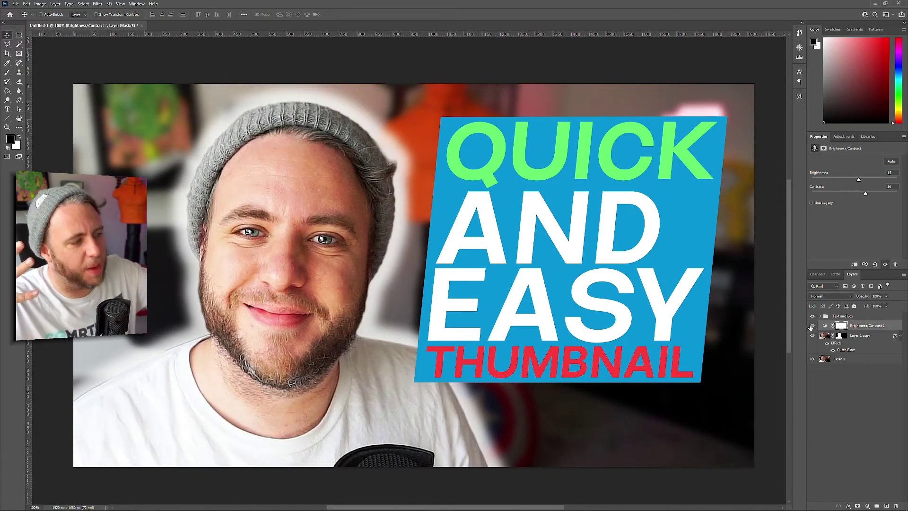
scroll(393, 243, "down", 9)
scroll(381, 244, "up", 5)
scroll(380, 245, "down", 1)
scroll(379, 245, "up", 1)
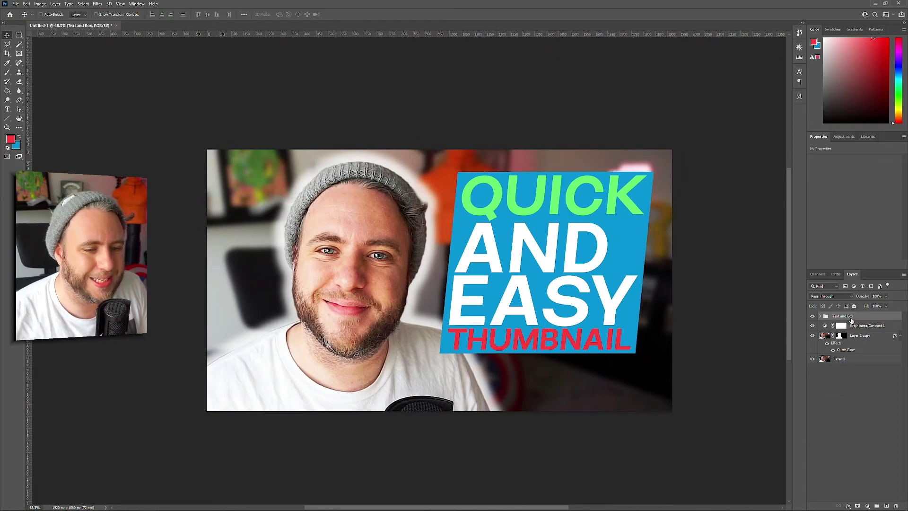
Add a white Outer Glow to the Text and Box group and raise the glow's opacity to about 80%
left_click(849, 507)
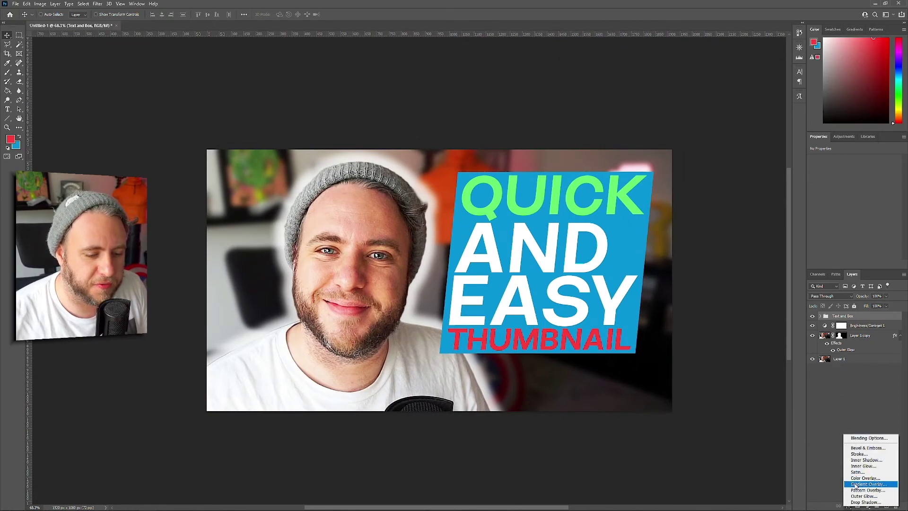
left_click(861, 497)
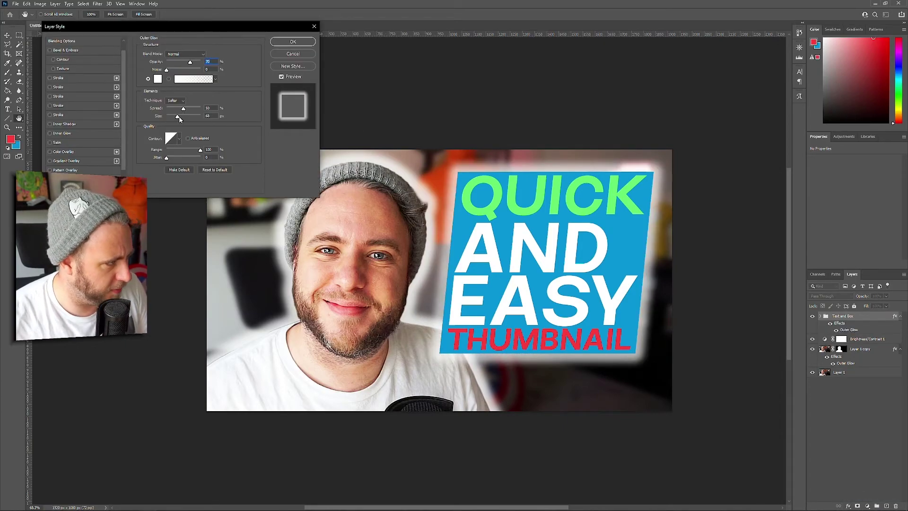
left_click_drag(190, 62, 195, 63)
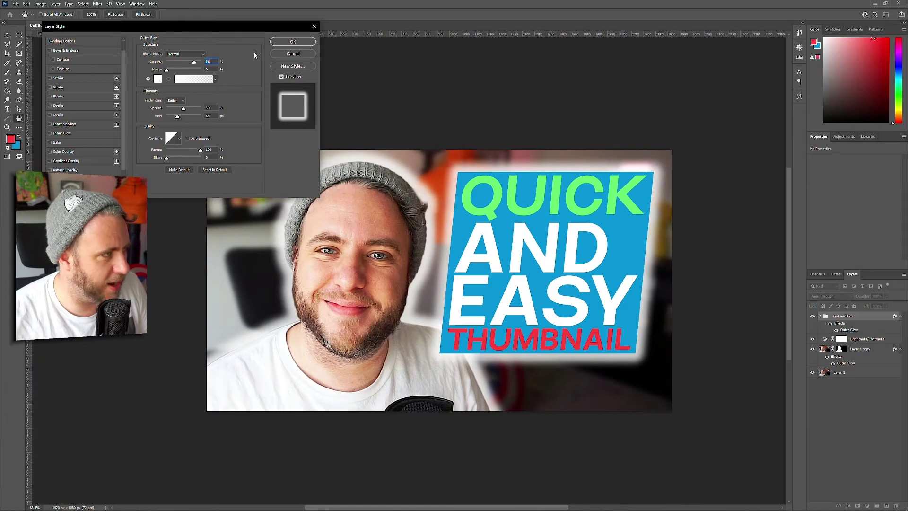
left_click(293, 41)
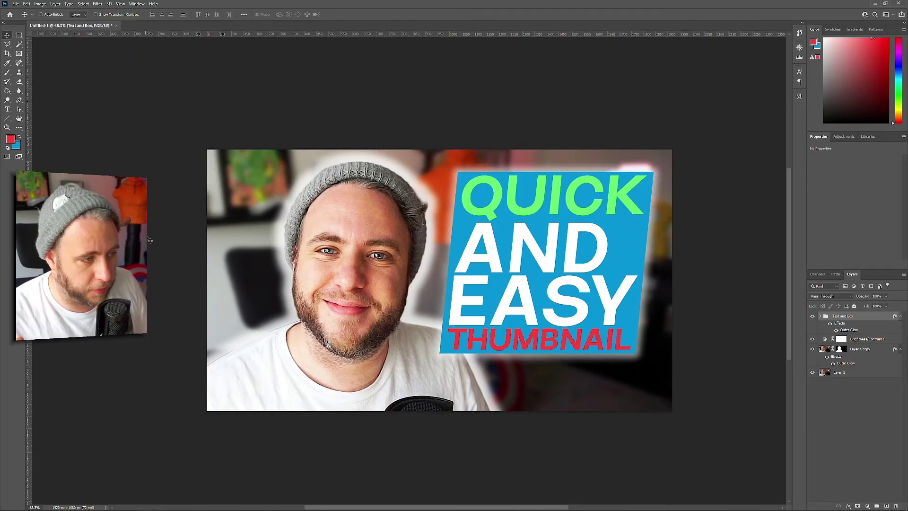
Export the thumbnail with Save for Web as a Very High quality JPEG at quality 80, sized 1920 by 1080 px
key("ctrl")
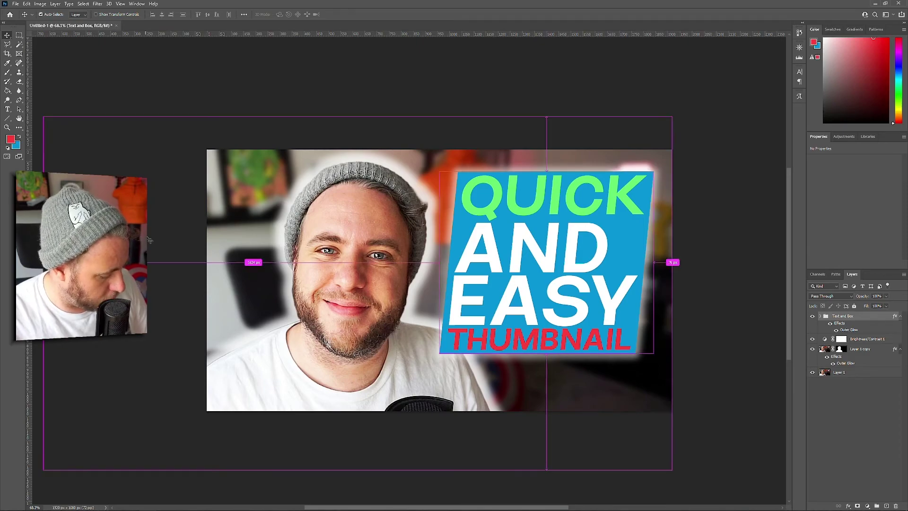
key("ctrl+alt+shift+s")
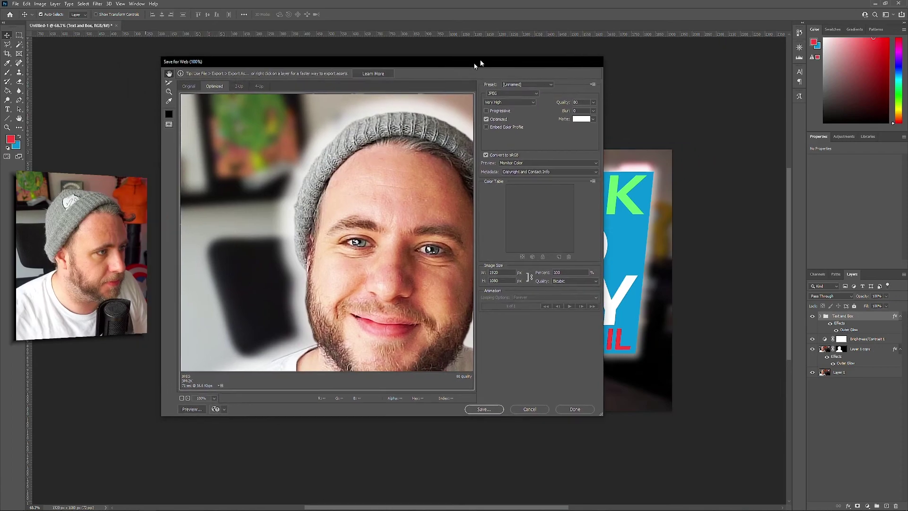
left_click(517, 91)
left_click(495, 104)
left_click(514, 99)
left_click(501, 122)
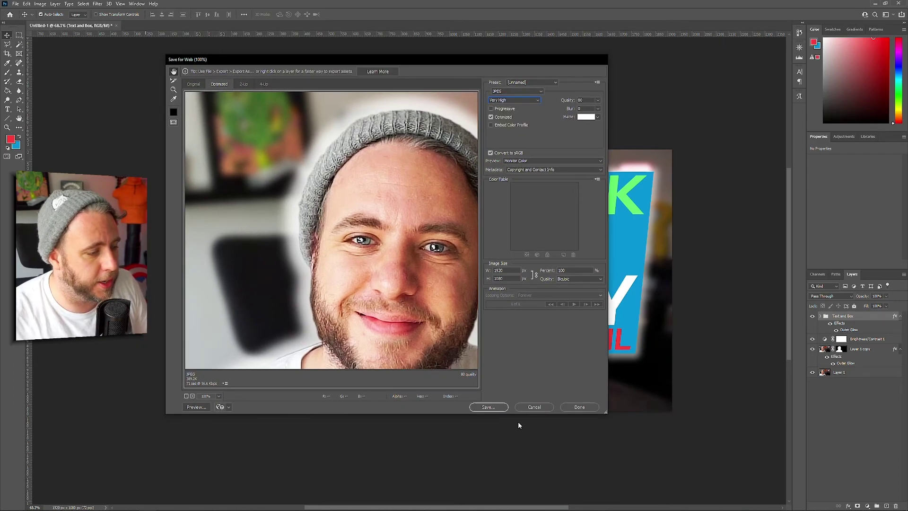
left_click(489, 407)
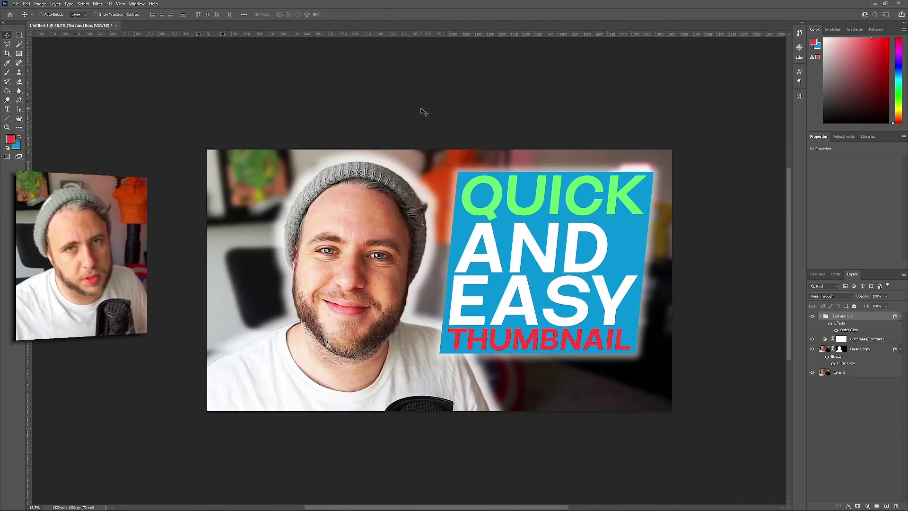